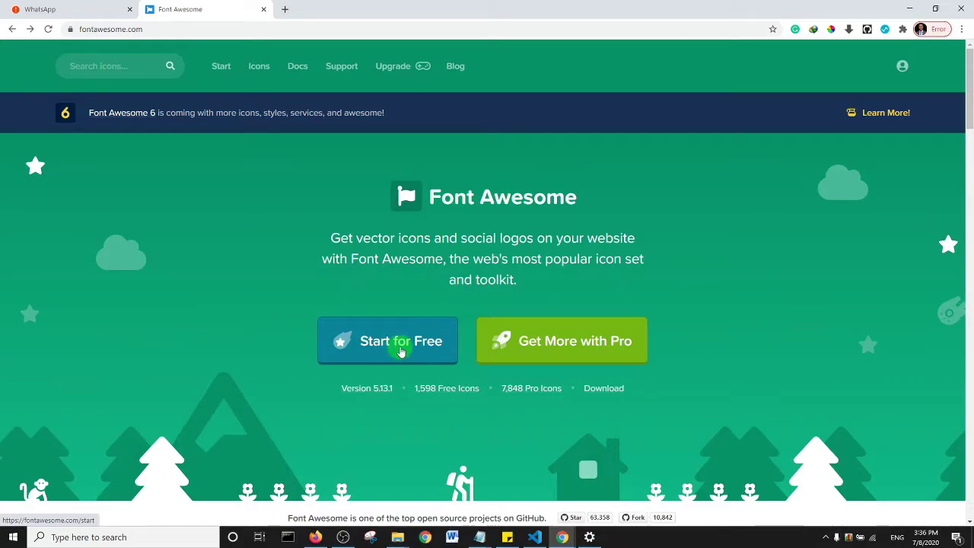
Download the free Font Awesome 5.13.1 web package from the self-hosting docs page
left_click(399, 349)
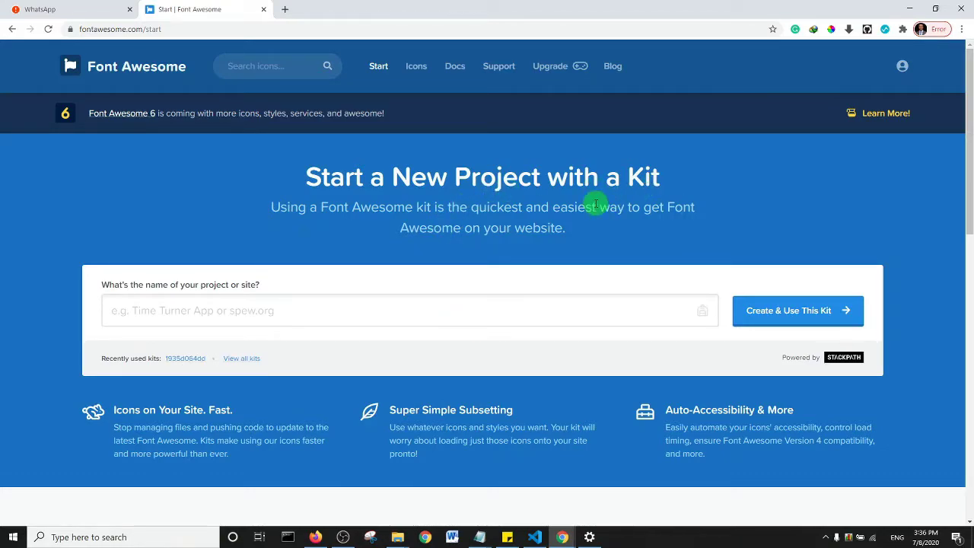
left_click_drag(969, 164, 968, 313)
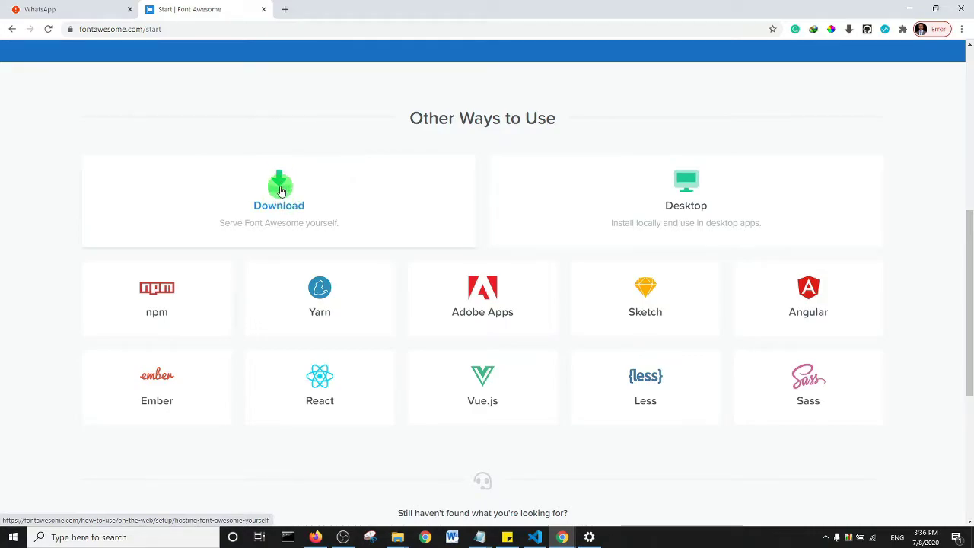
left_click(281, 189)
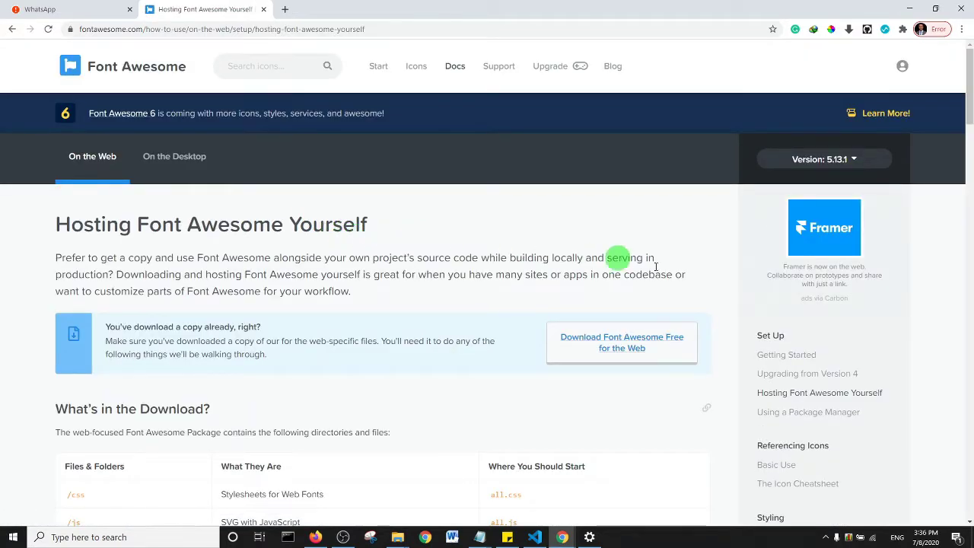
left_click(636, 353)
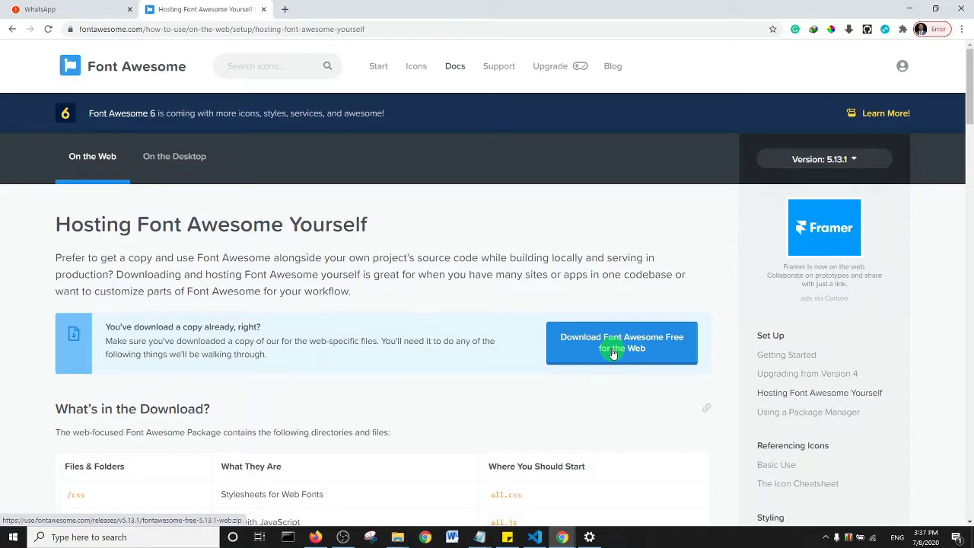
Extract the desktop Font Awesome zip into its own 'fontawesome-free-5.13.1-web' folder
key("super+d")
left_click(353, 88)
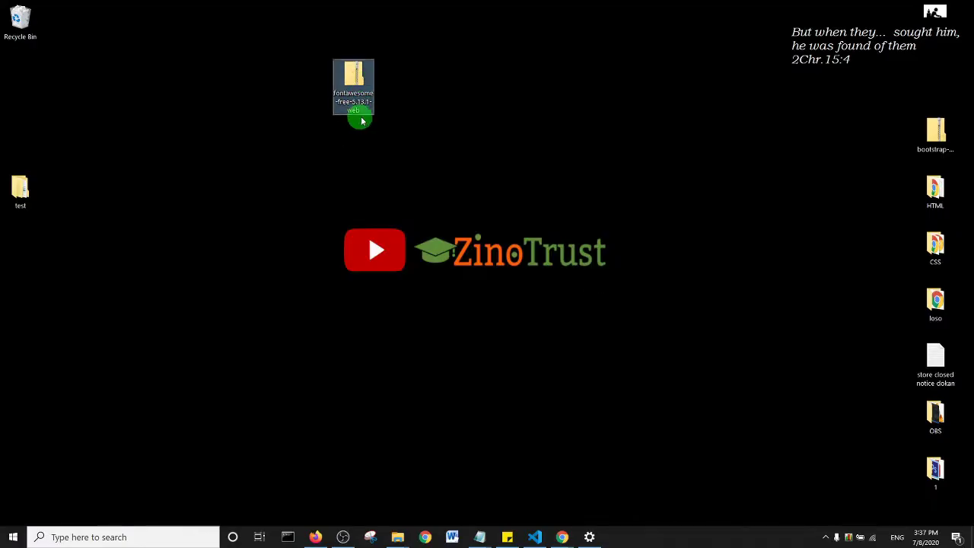
left_click_drag(354, 88, 395, 30)
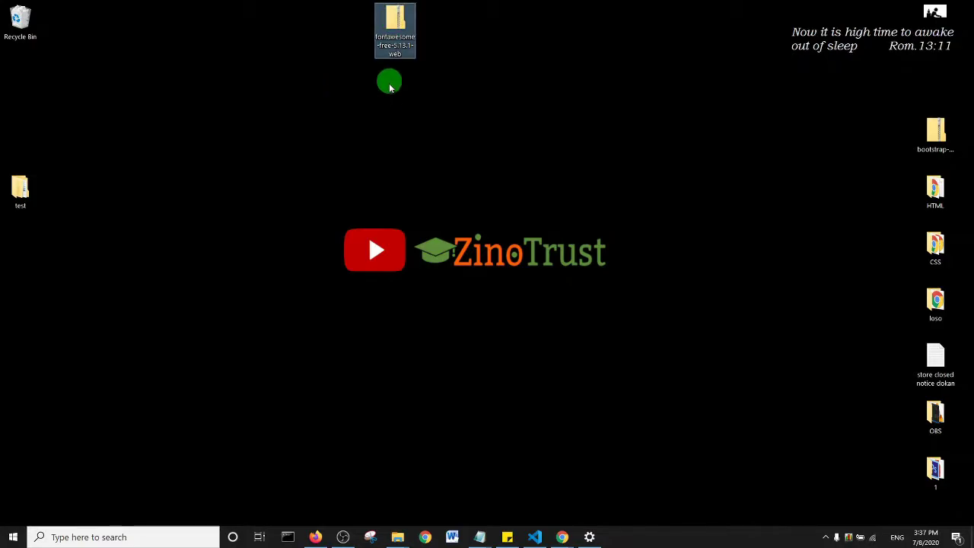
right_click(396, 25)
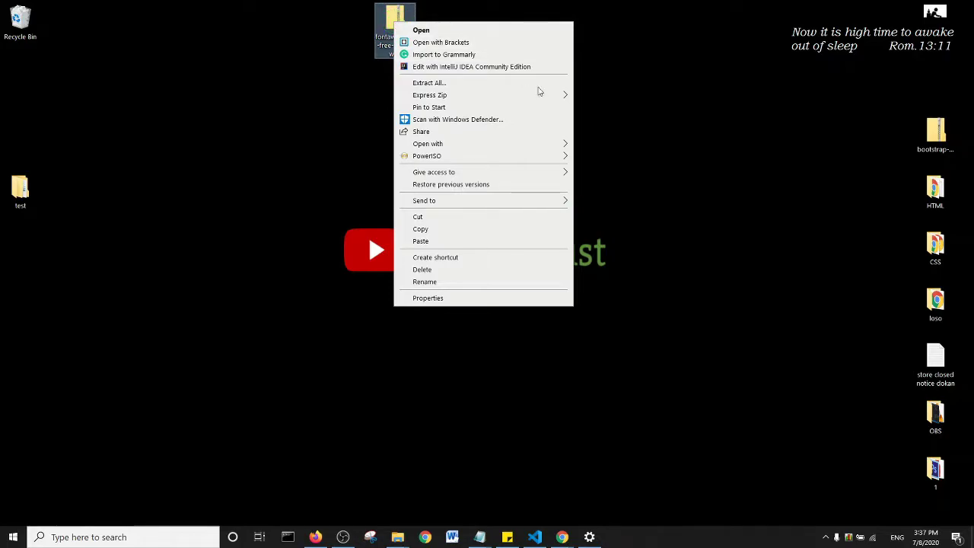
mouse_move(429, 95)
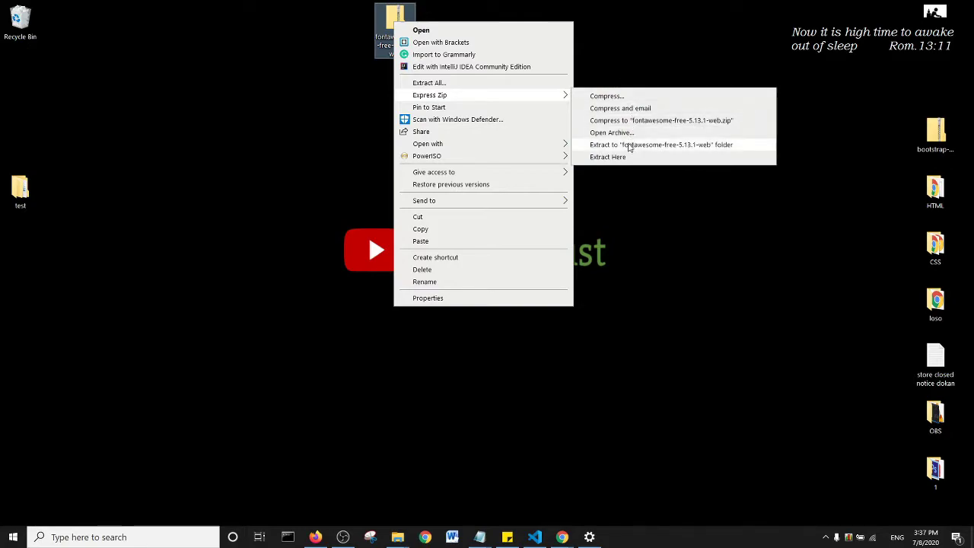
left_click(629, 145)
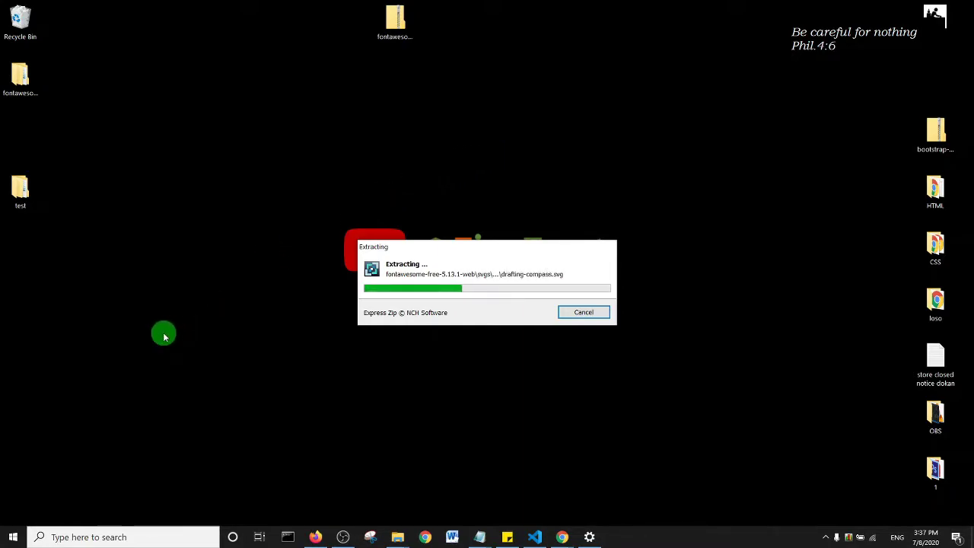
Open the test folder on the desktop and select its css folder
left_click(19, 193)
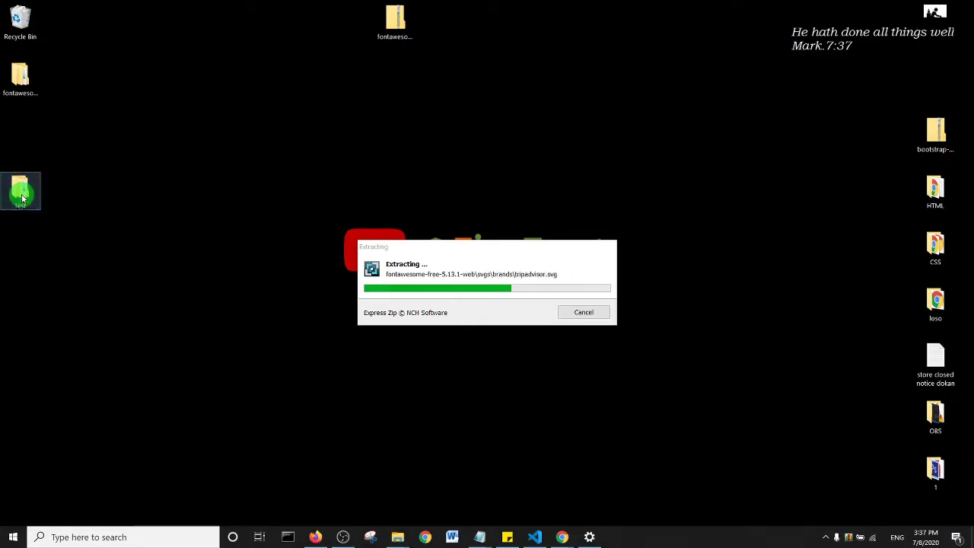
double_click(21, 197)
left_click(273, 189)
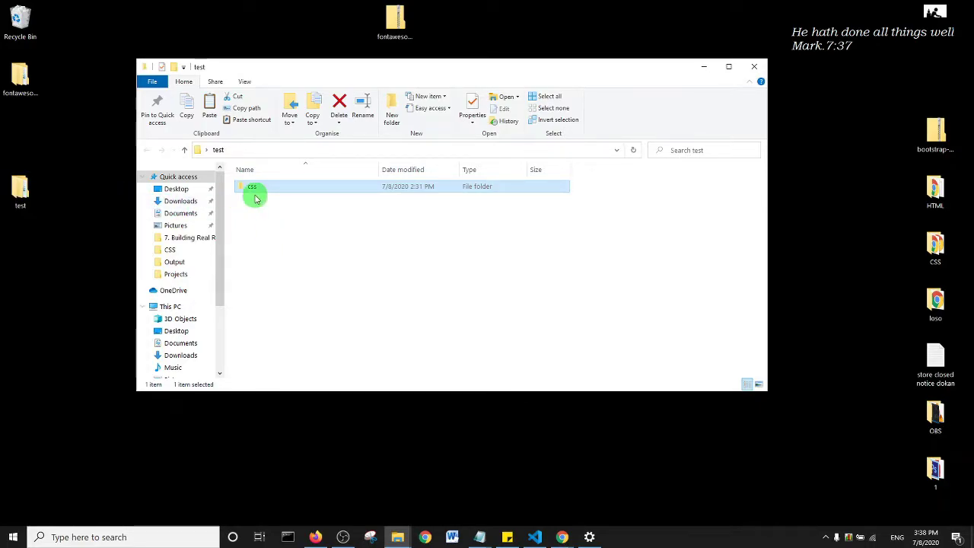
mouse_move(268, 190)
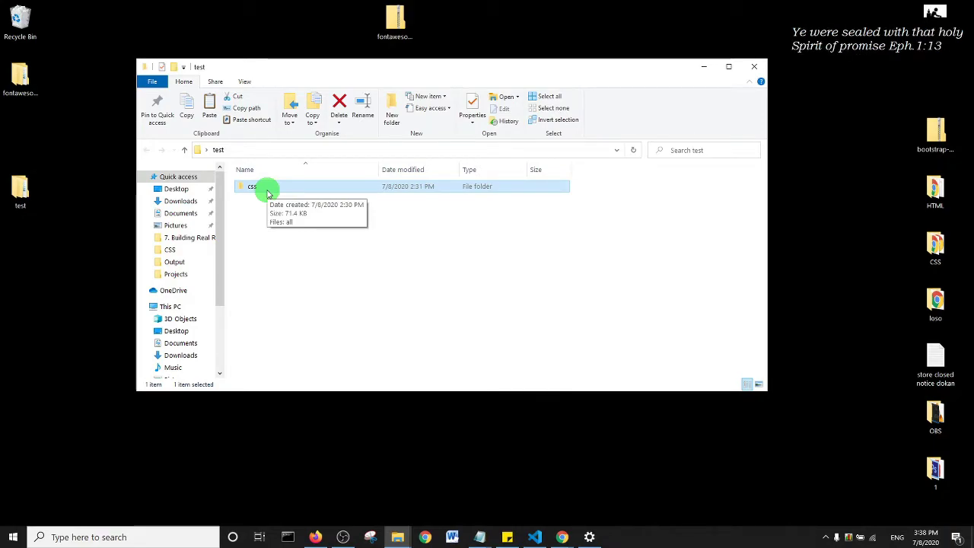
Open the extracted Font Awesome folder and its inner fontawesome-free-5.13.1-web folder
left_click(704, 67)
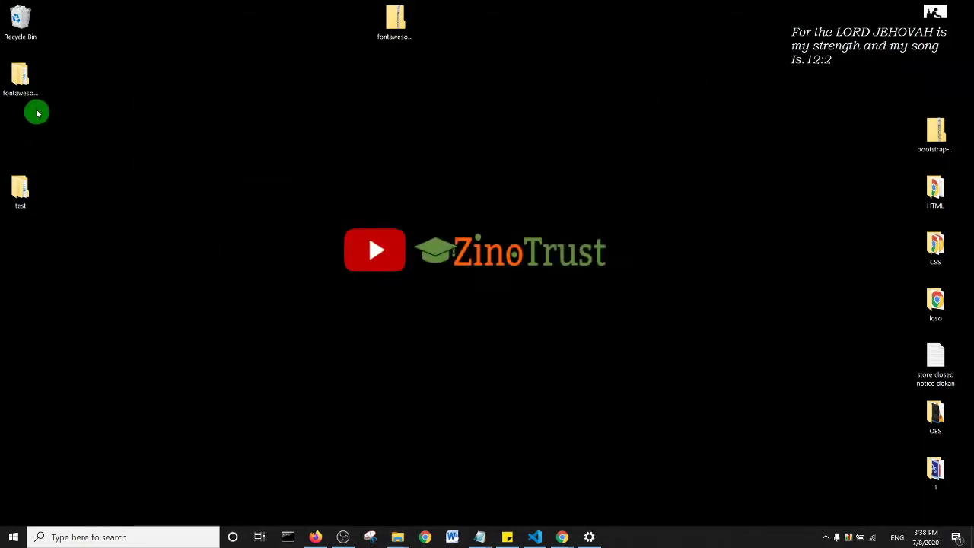
left_click(395, 23)
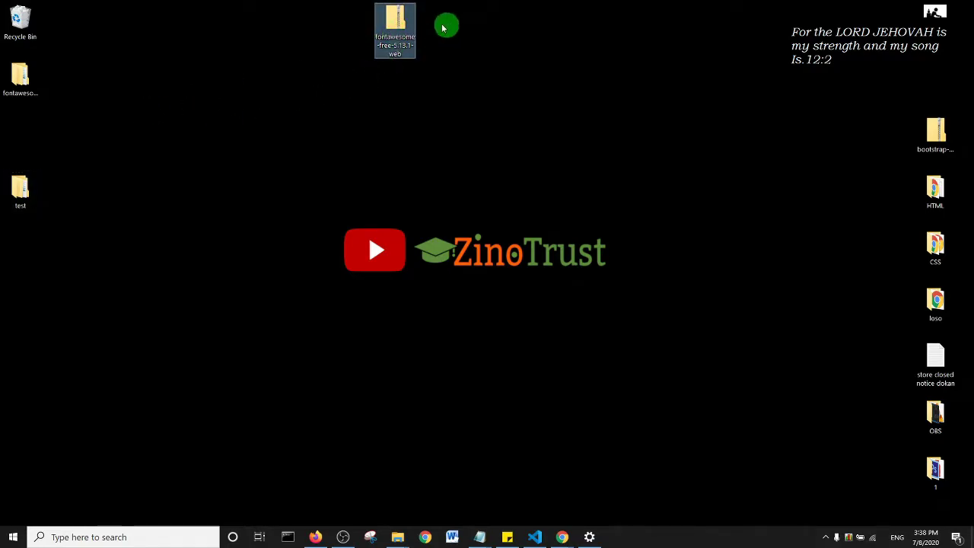
left_click(20, 79)
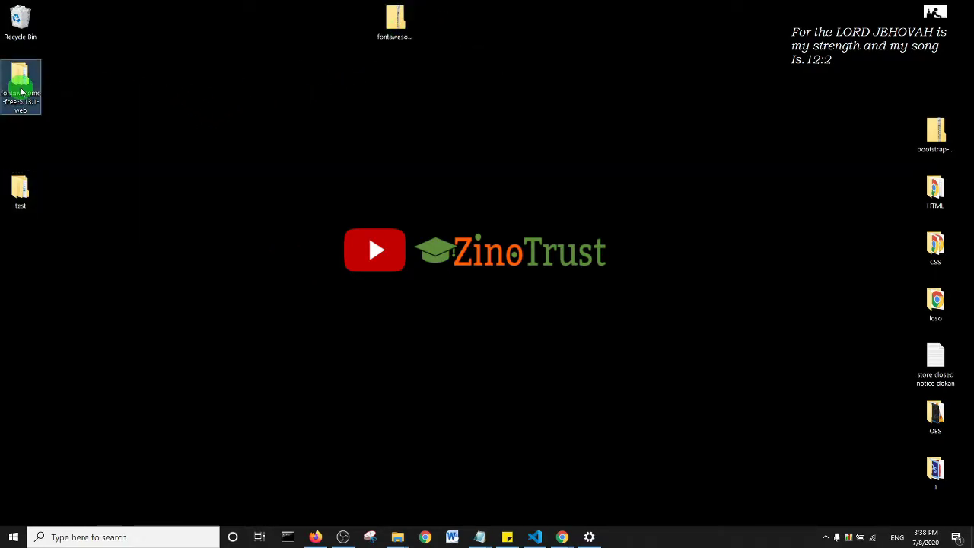
double_click(21, 91)
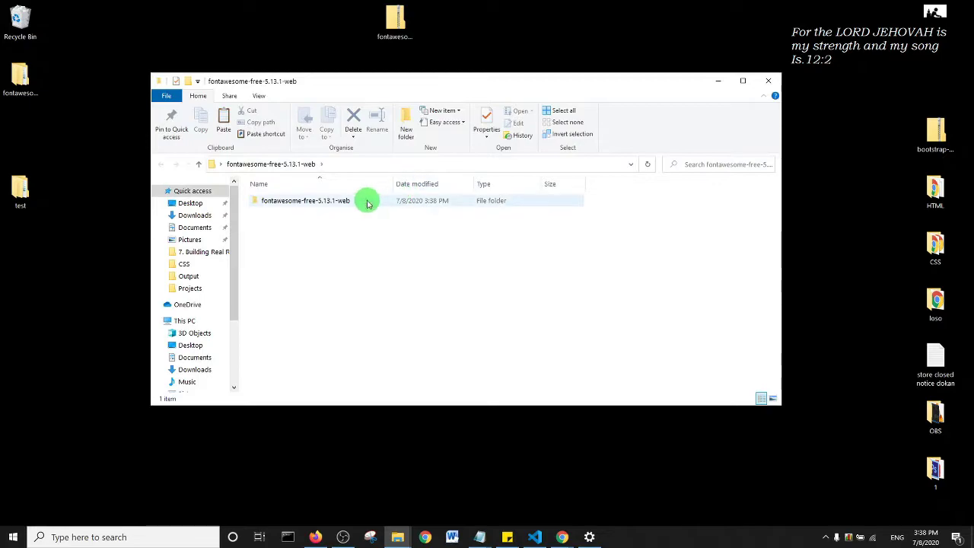
double_click(367, 202)
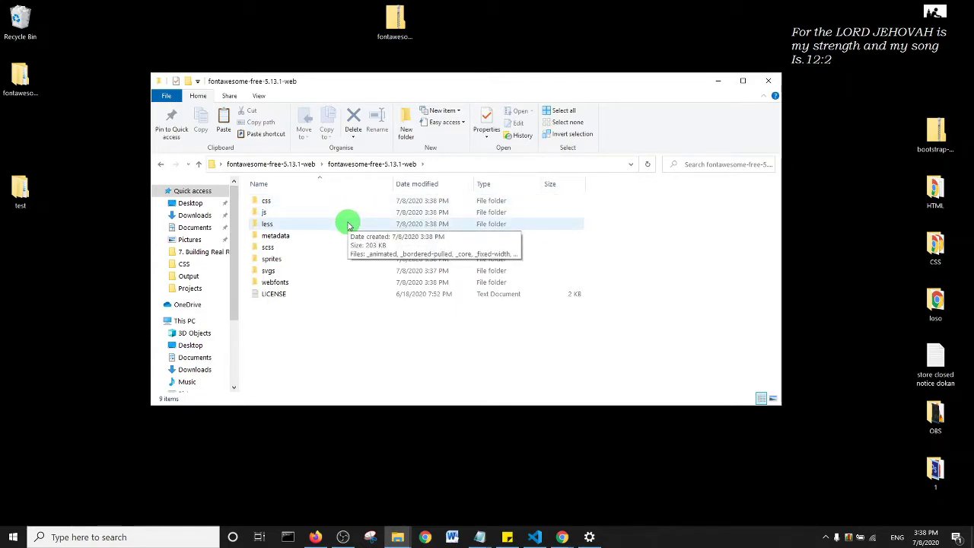
Open the package's css folder and bring up options for the all stylesheet
left_click(326, 202)
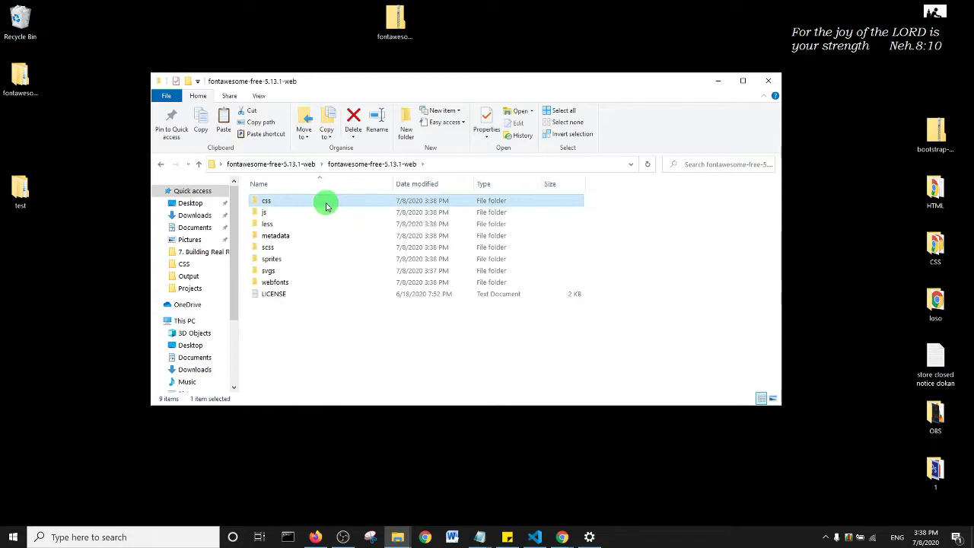
double_click(341, 205)
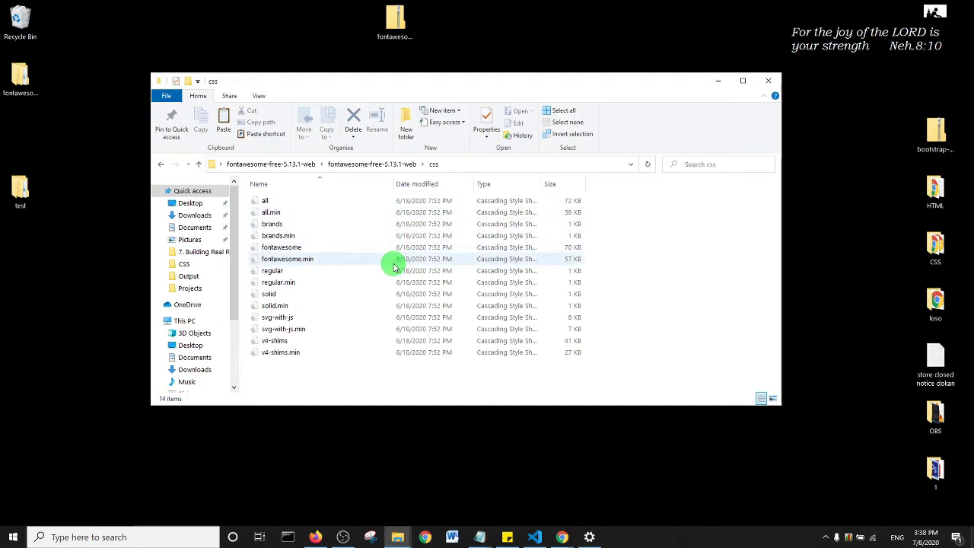
left_click(374, 201)
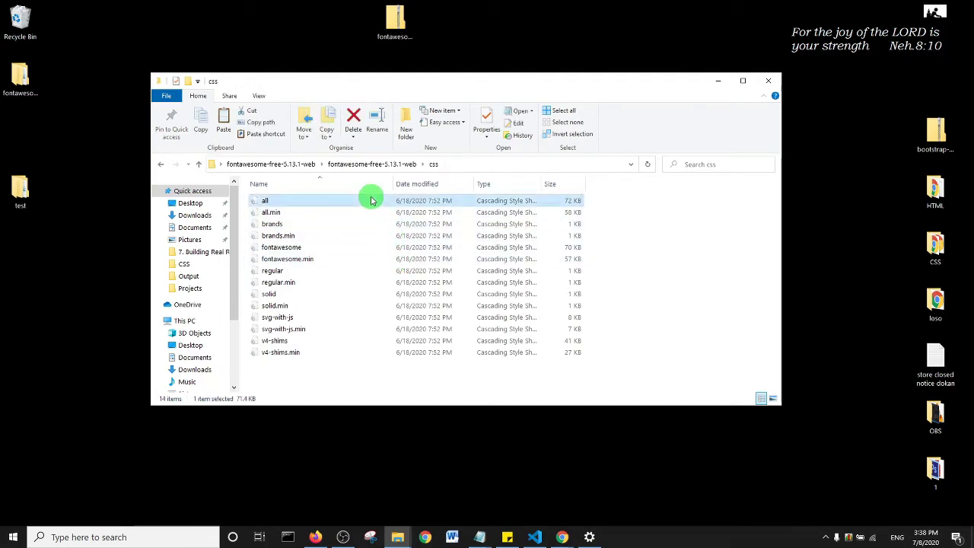
left_click(376, 212)
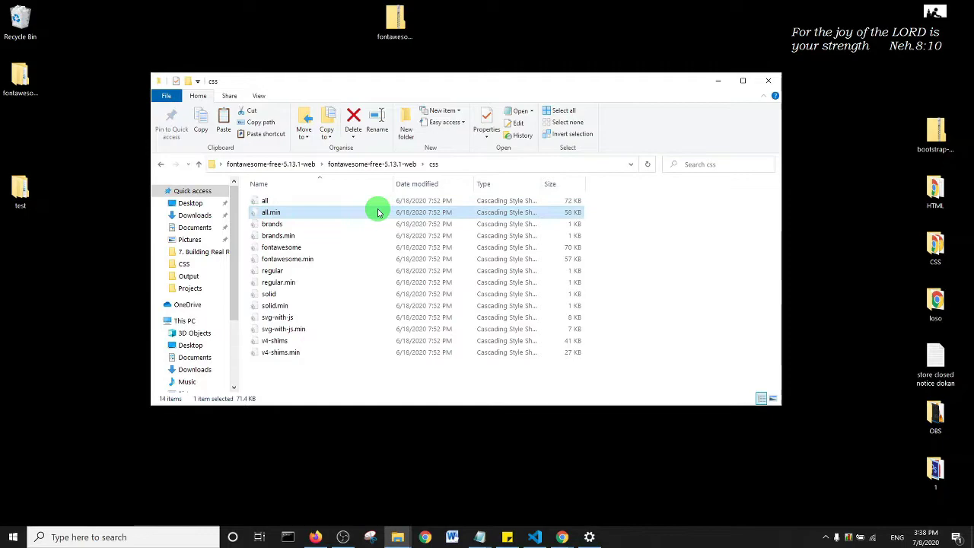
left_click(379, 200)
right_click(379, 201)
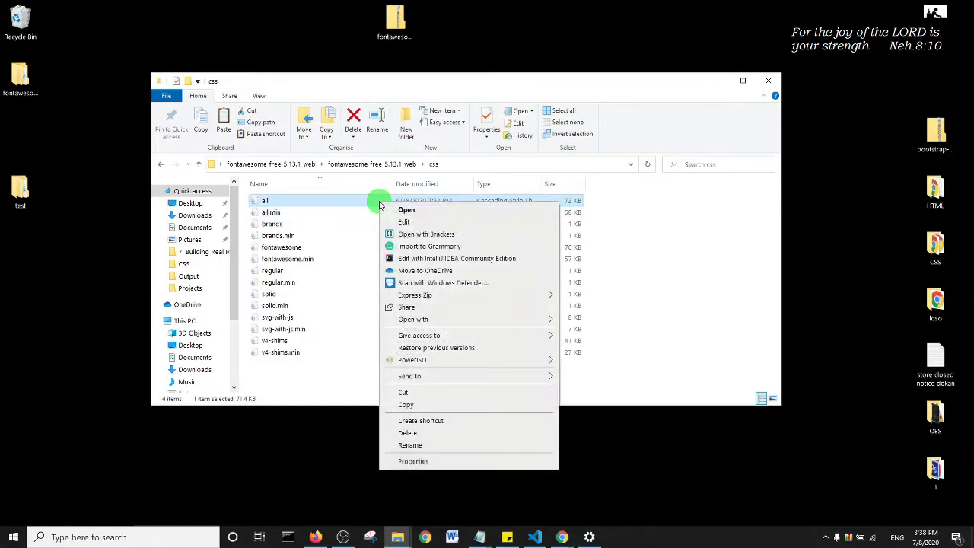
Copy the all stylesheet into the test folder's css subfolder, then close Explorer
left_click(406, 404)
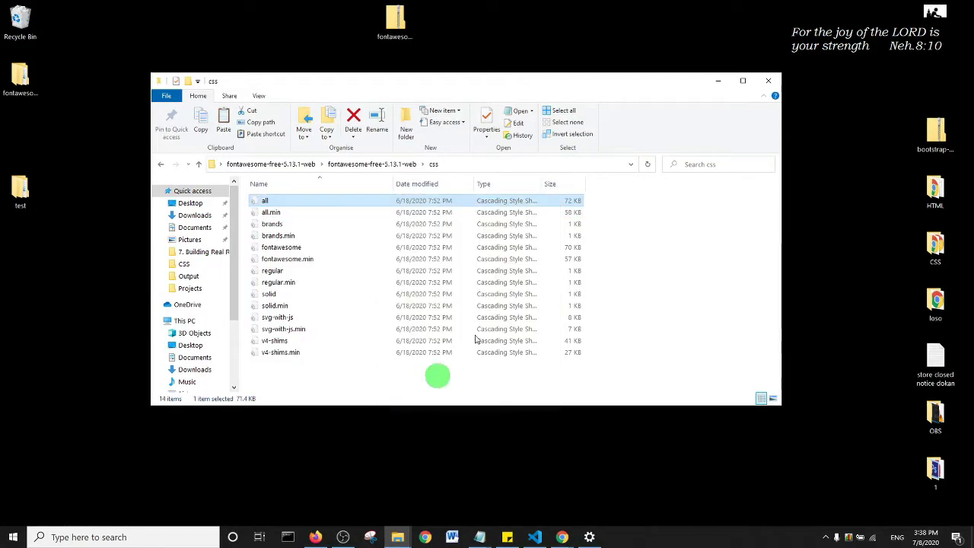
left_click(775, 82)
left_click(21, 192)
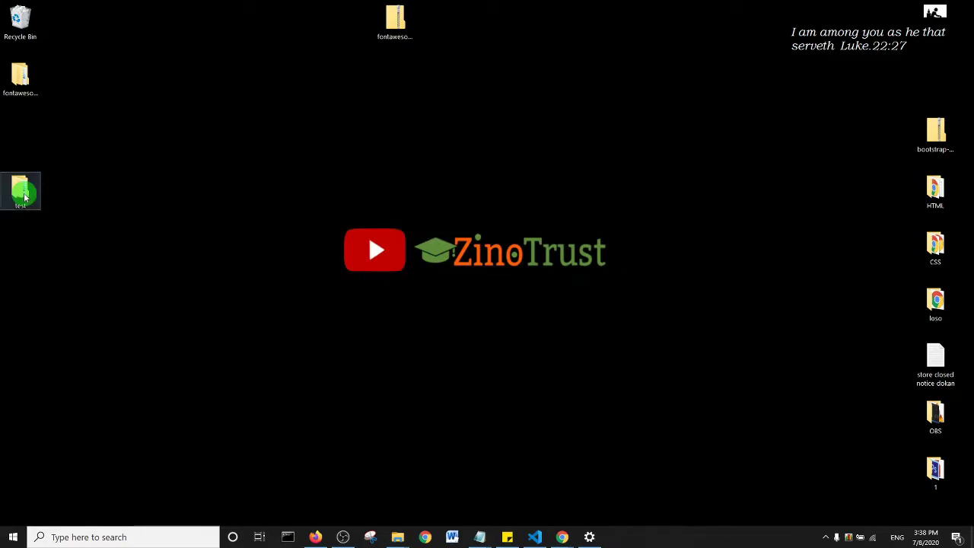
double_click(25, 196)
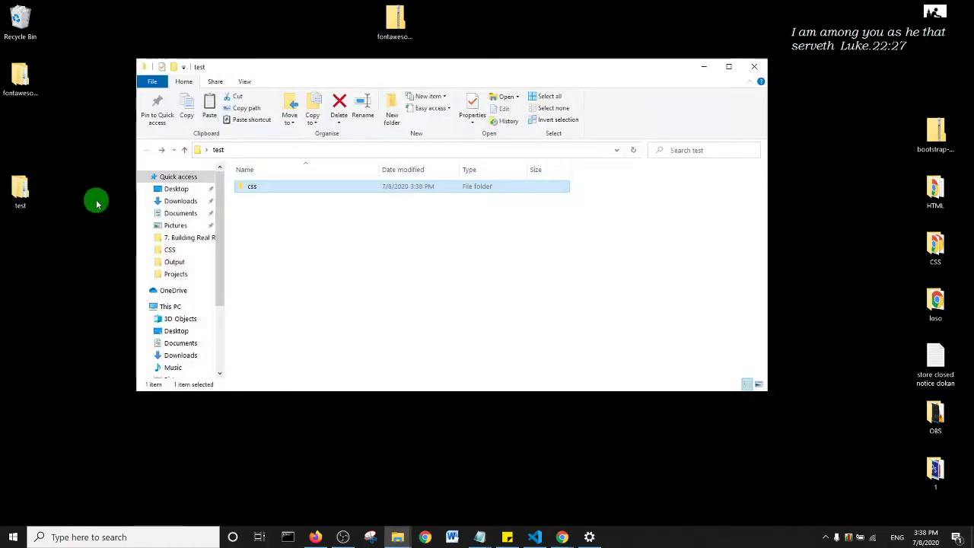
double_click(282, 186)
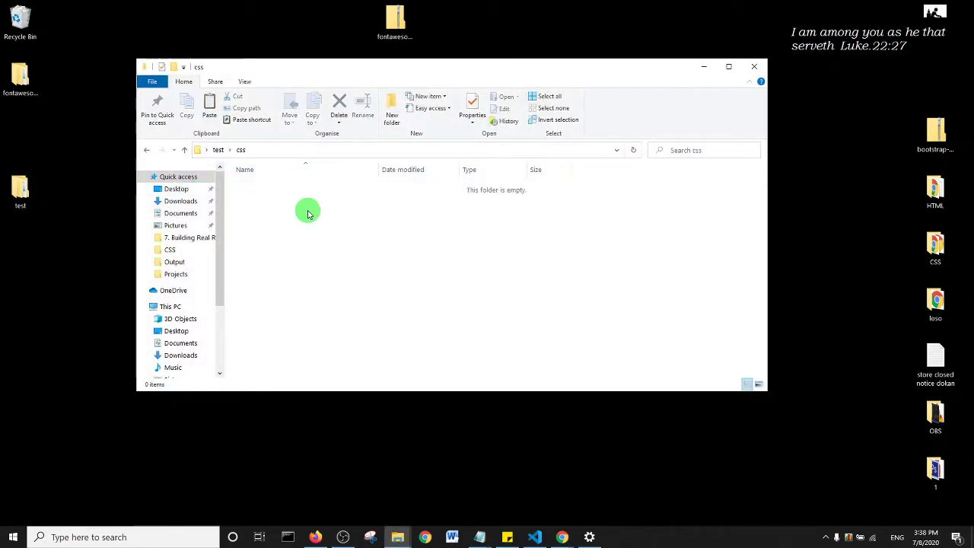
key("ctrl+v")
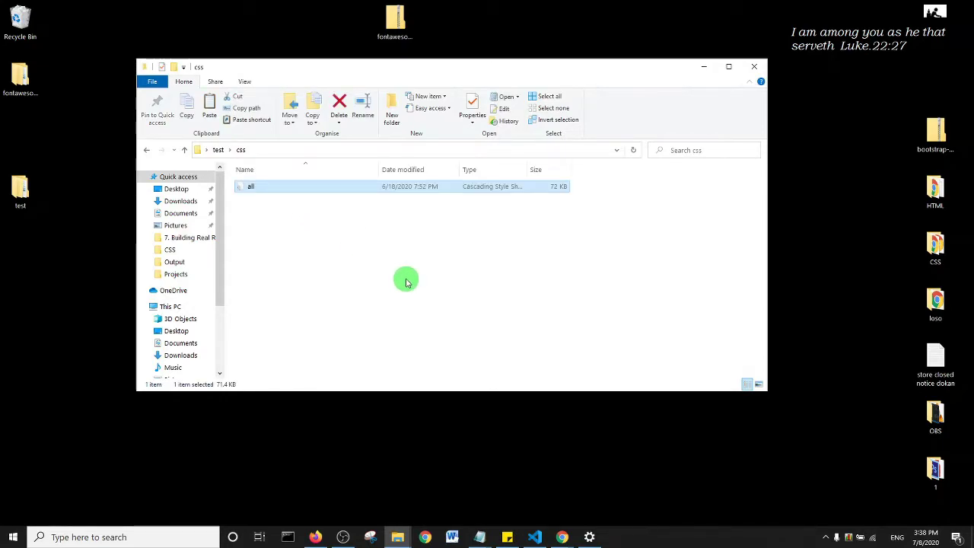
left_click(756, 67)
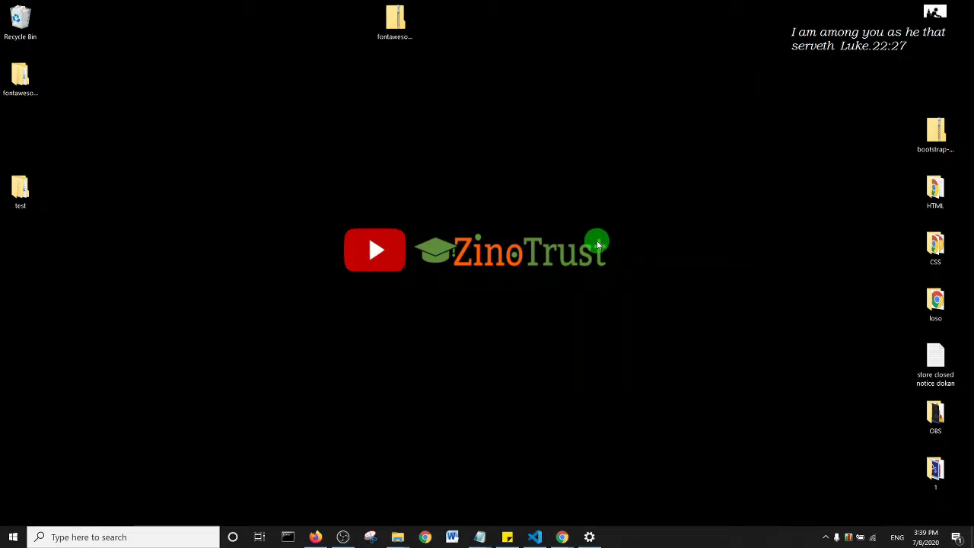
Close the earlier Untitled file beside style.css and create a new empty file
left_click(535, 537)
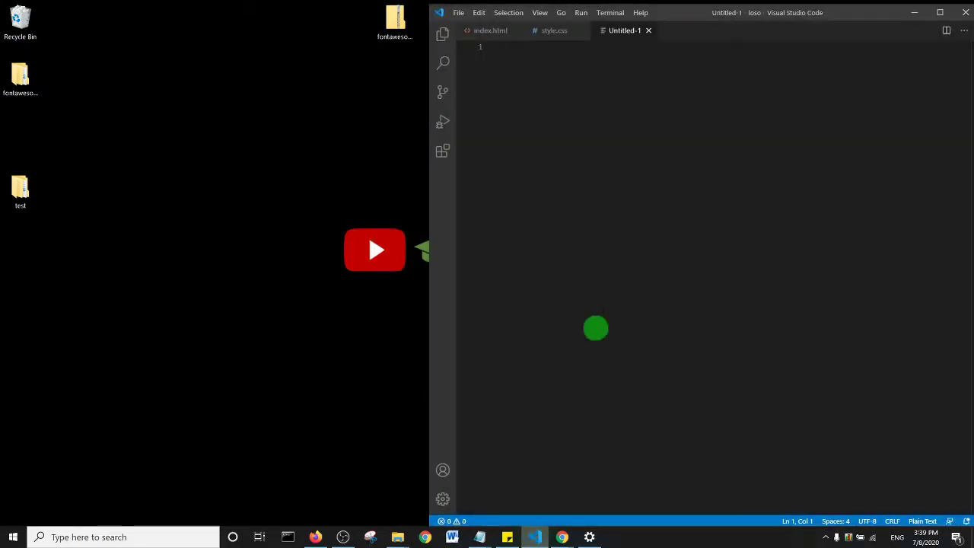
left_click(563, 30)
left_click(648, 32)
mouse_move(598, 176)
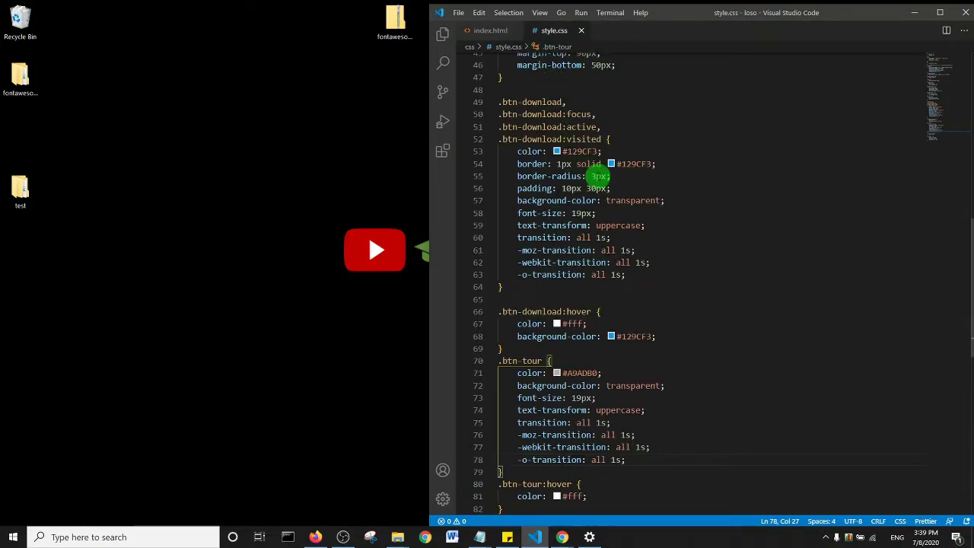
left_click(459, 12)
left_click(477, 31)
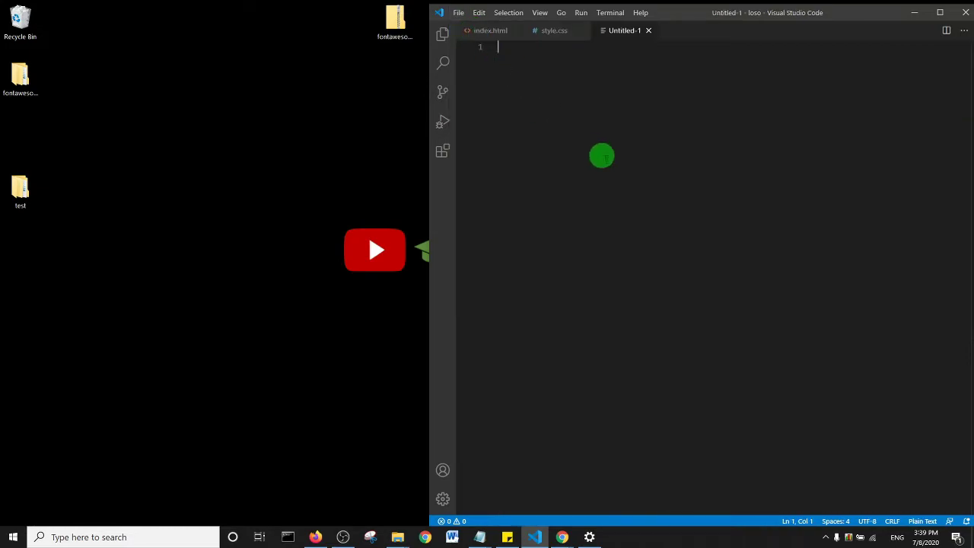
Save the new file as index.html in the Desktop test folder
key("ctrl+s")
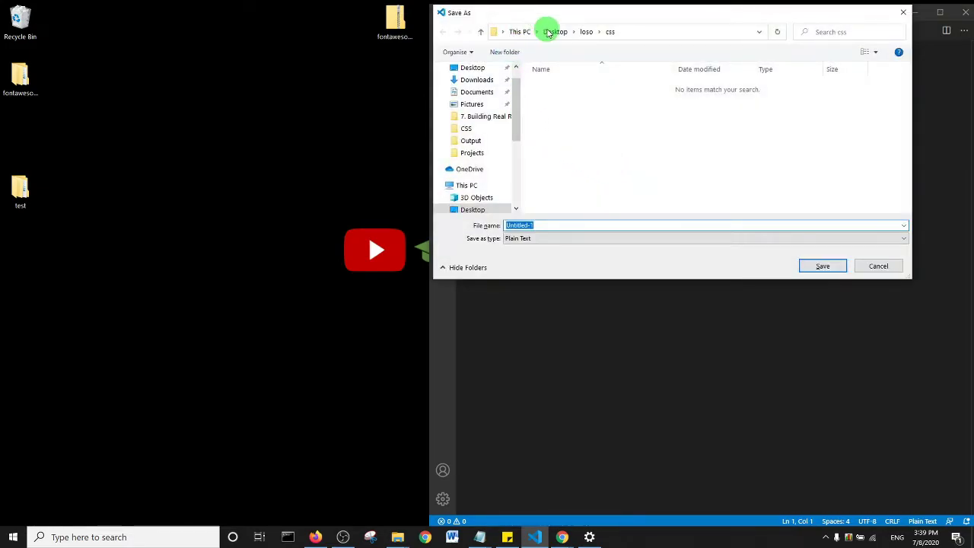
left_click(555, 31)
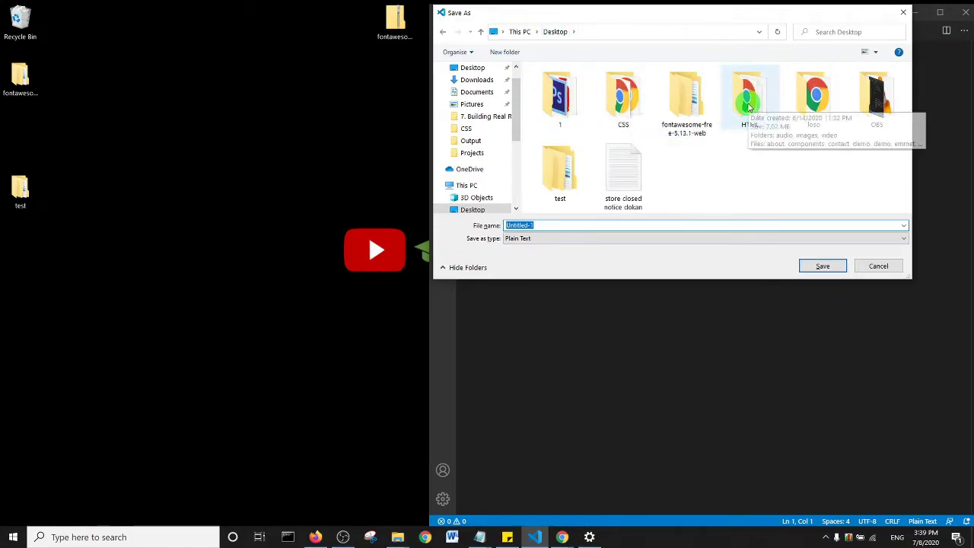
double_click(560, 171)
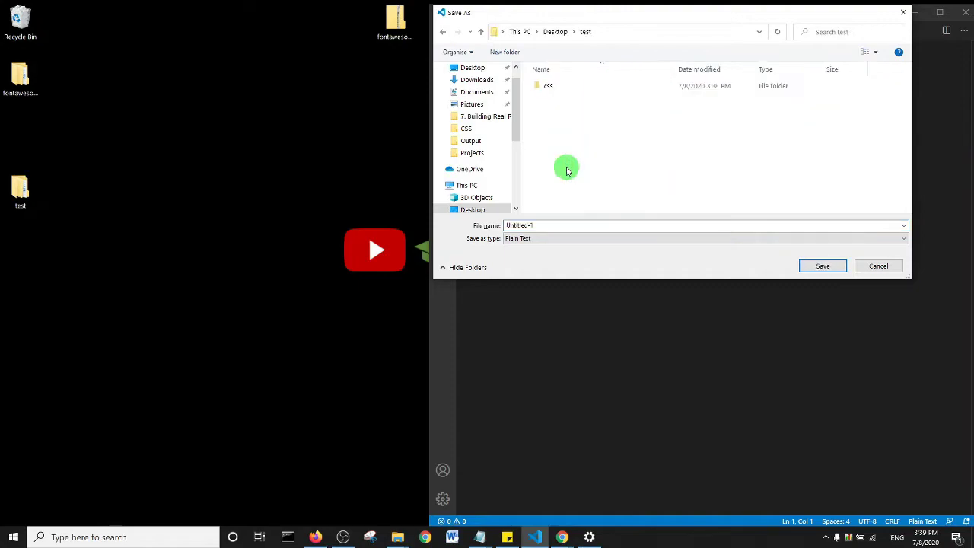
left_click(554, 225)
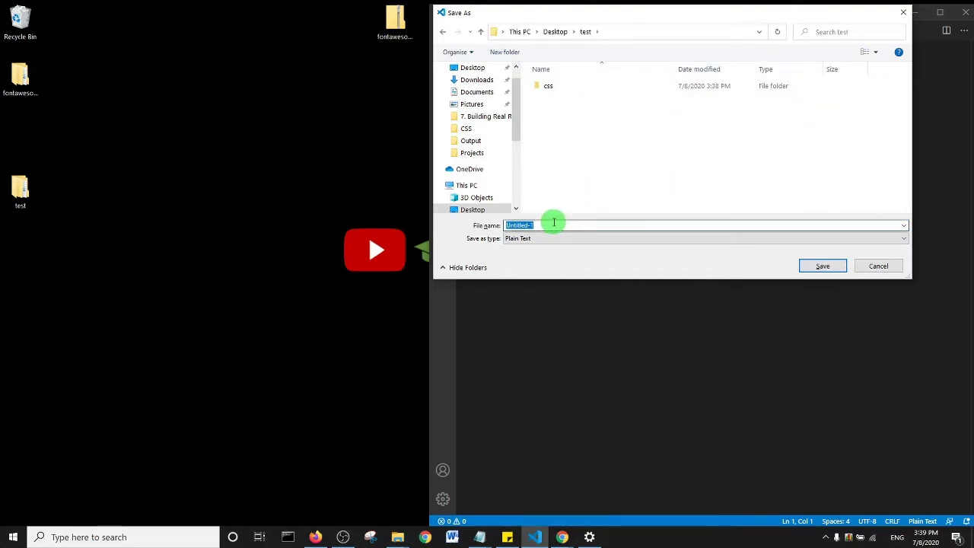
type("index.html")
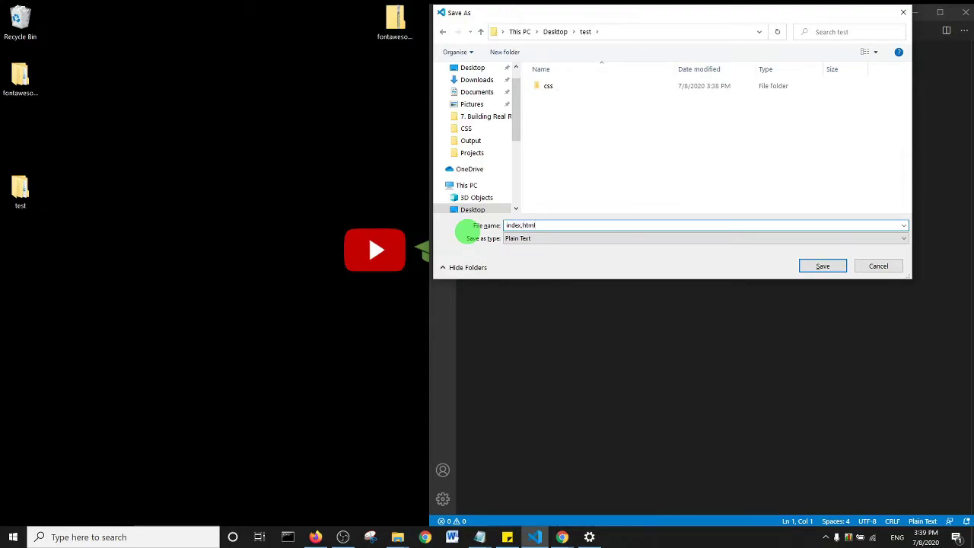
key("Return")
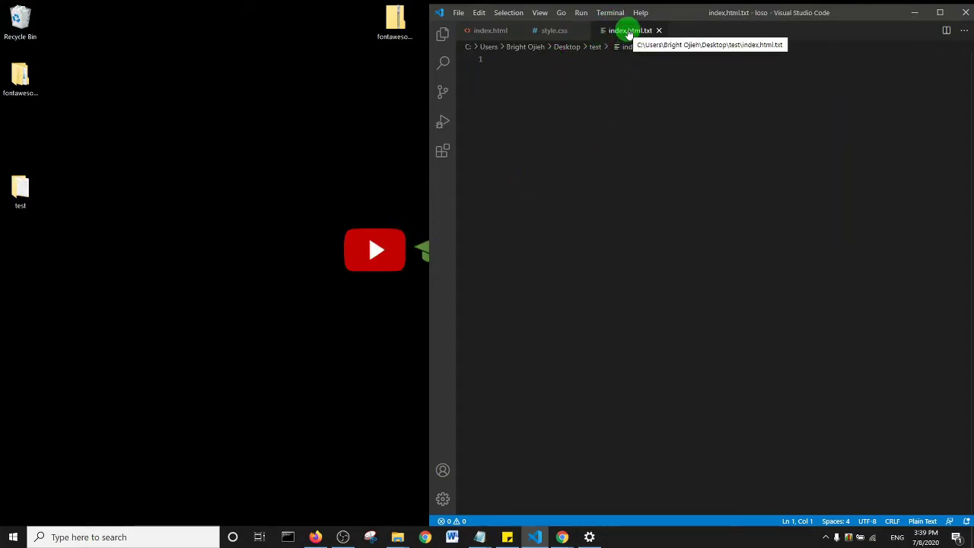
Check the test folder, then resave the file with the corrected name index.html
left_click(20, 190)
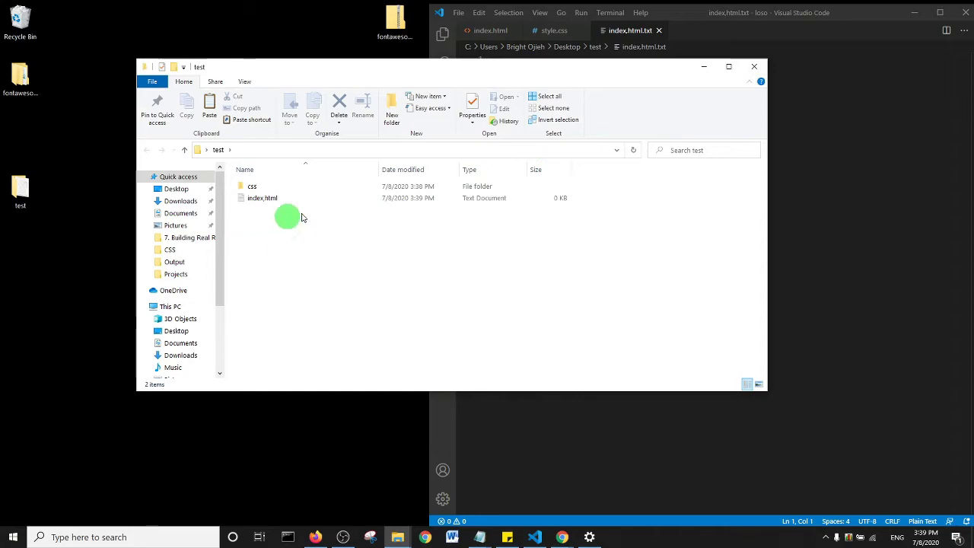
left_click(754, 66)
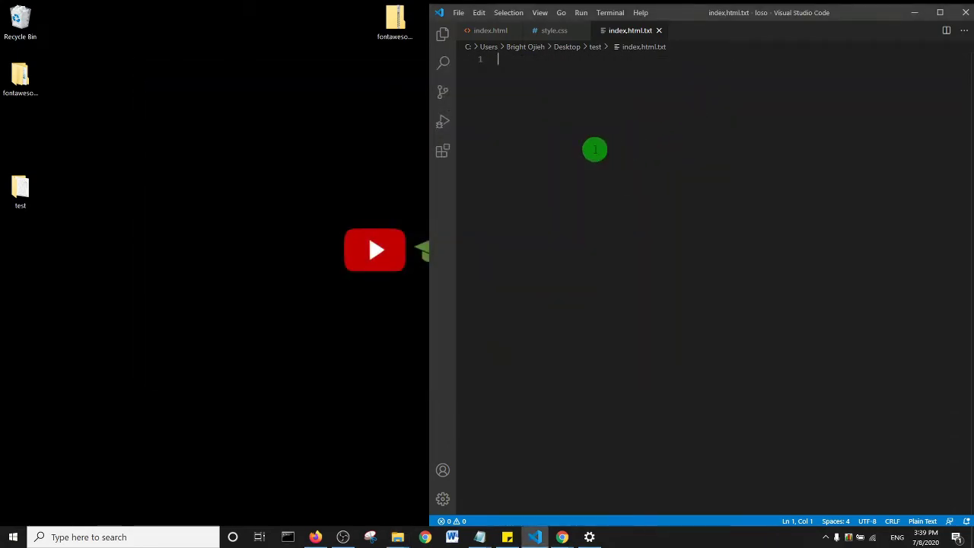
key("ctrl+shift+s")
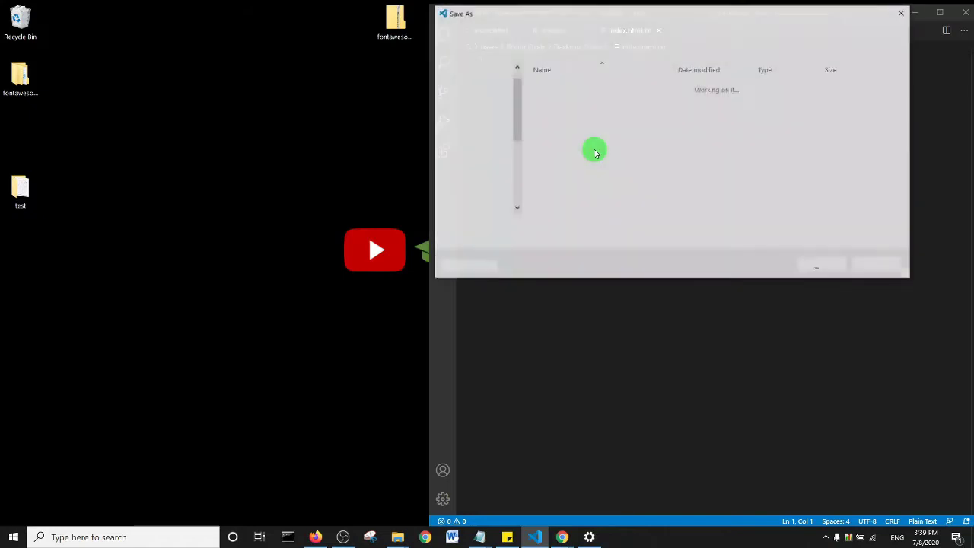
key("End")
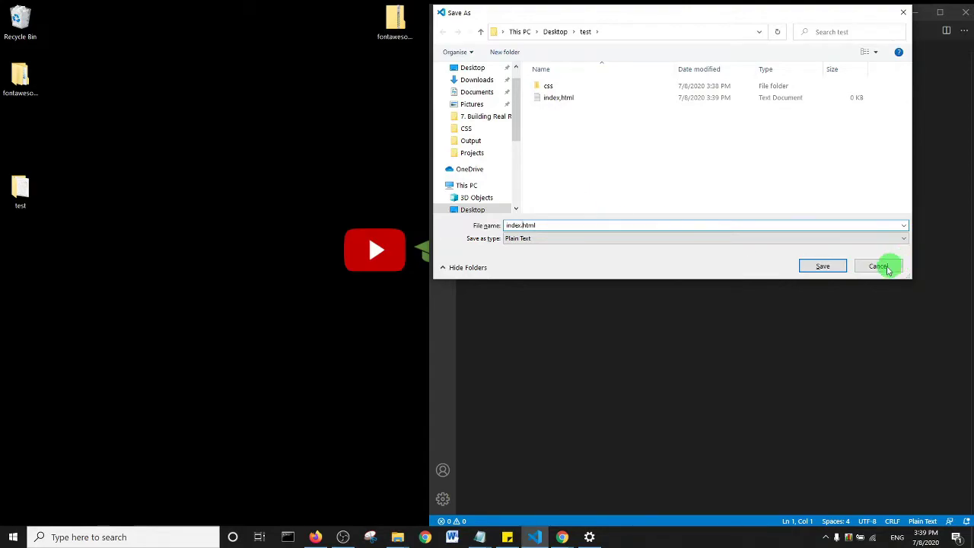
left_click(823, 266)
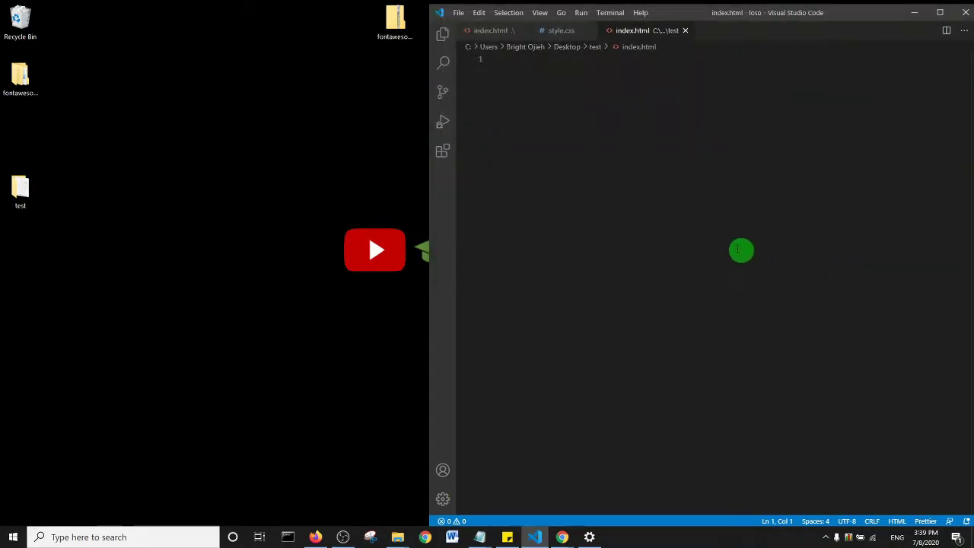
Delete the leftover plain-text index file from the desktop test folder
double_click(19, 190)
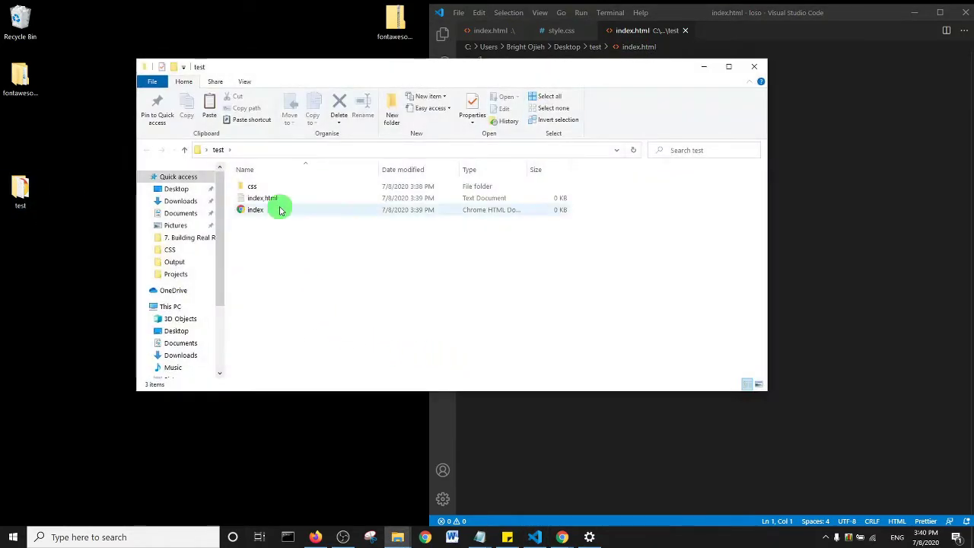
left_click(293, 199)
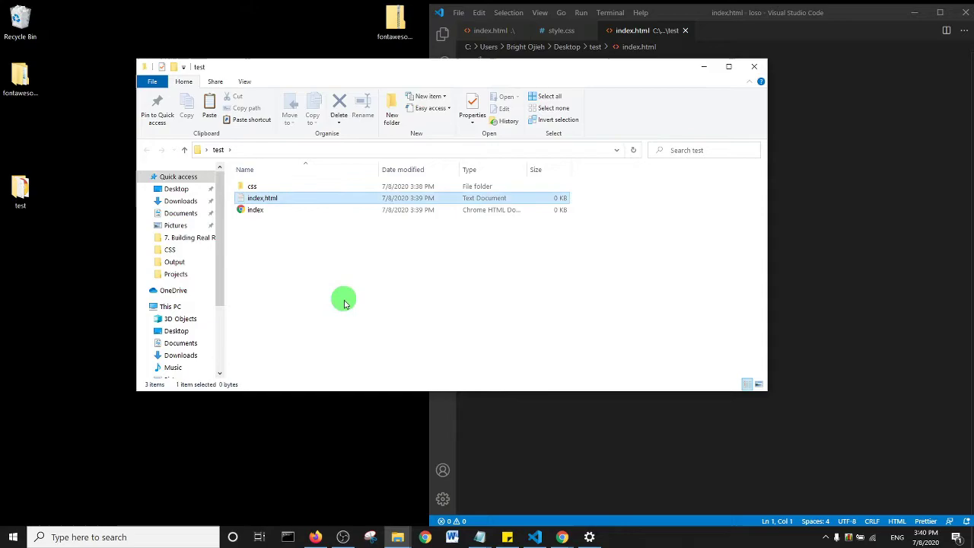
key("Delete")
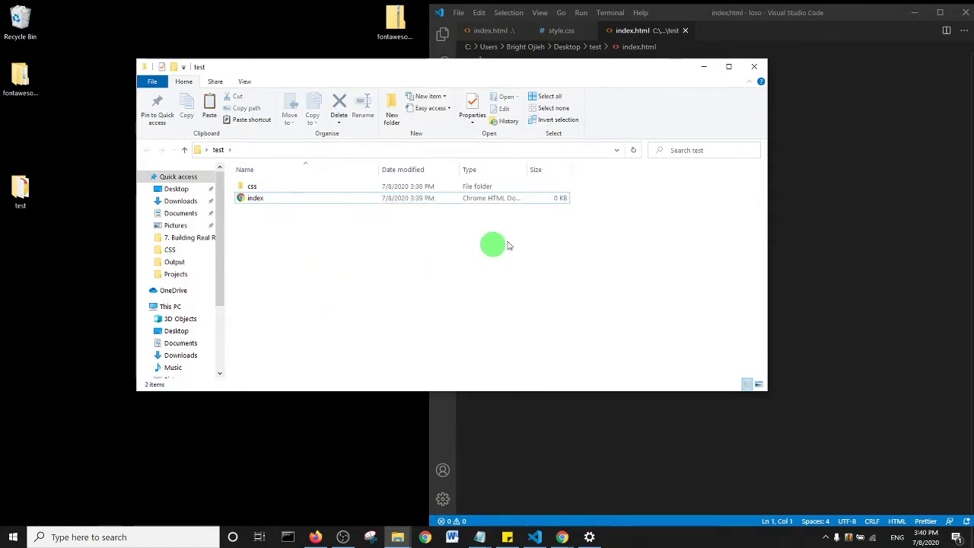
left_click(705, 72)
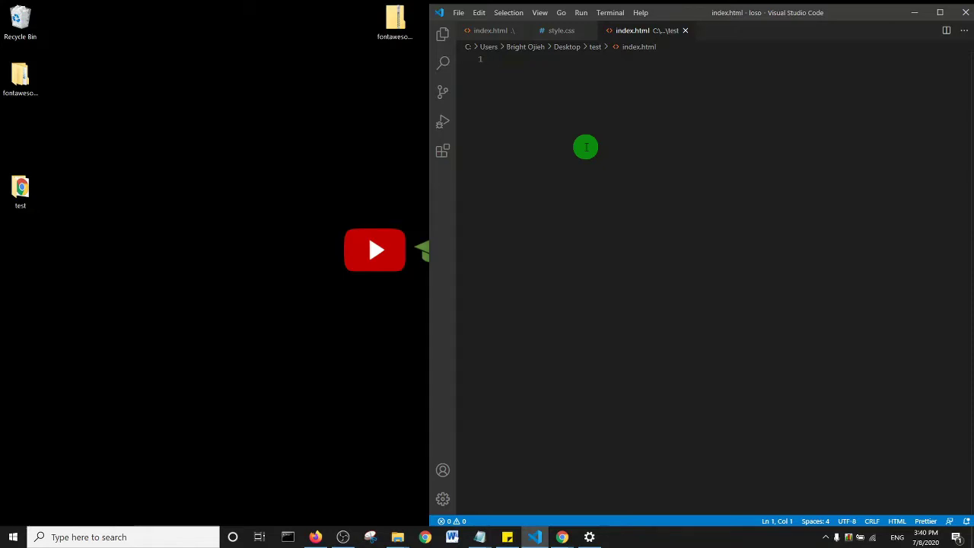
type("!")
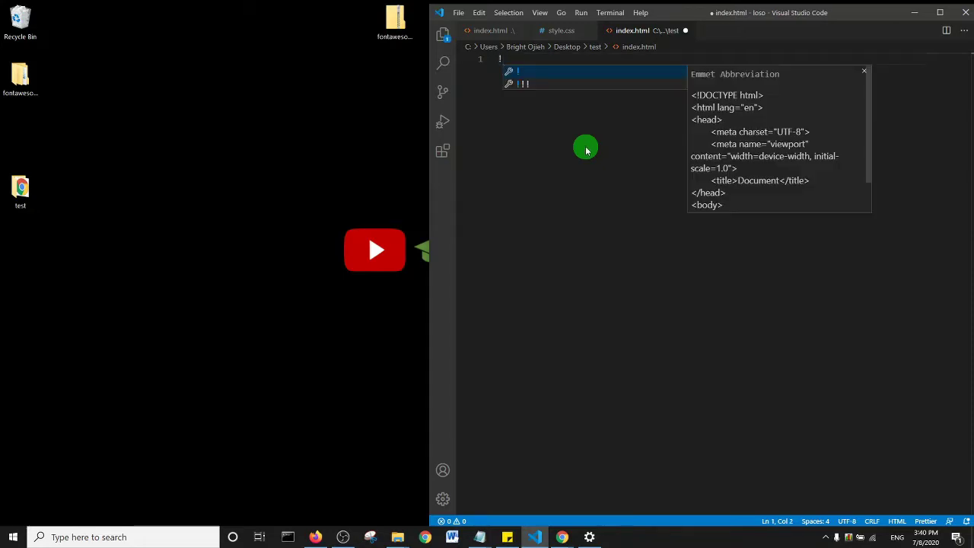
Zoom in the editor and expand an HTML5 skeleton in index.html
key("BackSpace")
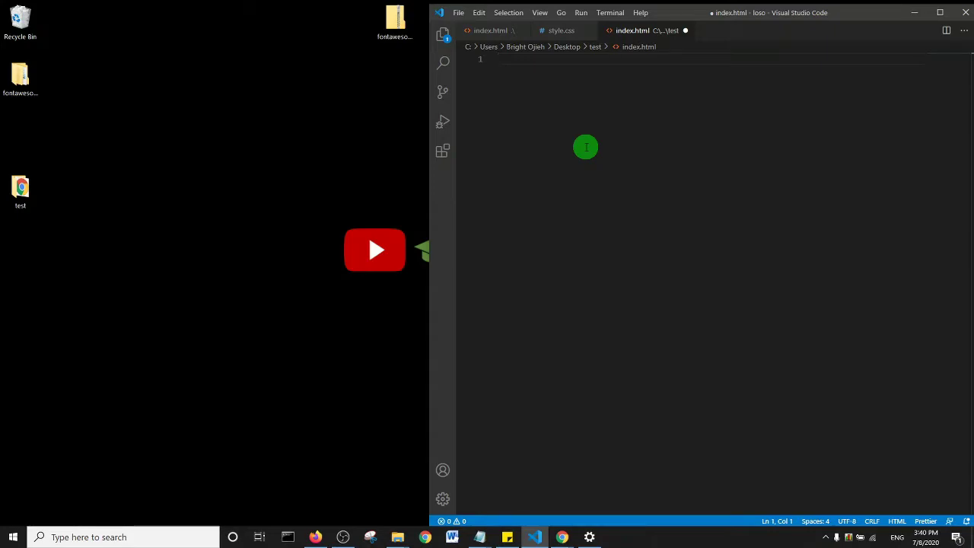
key("ctrl+plus")
key("ctrl+plus")
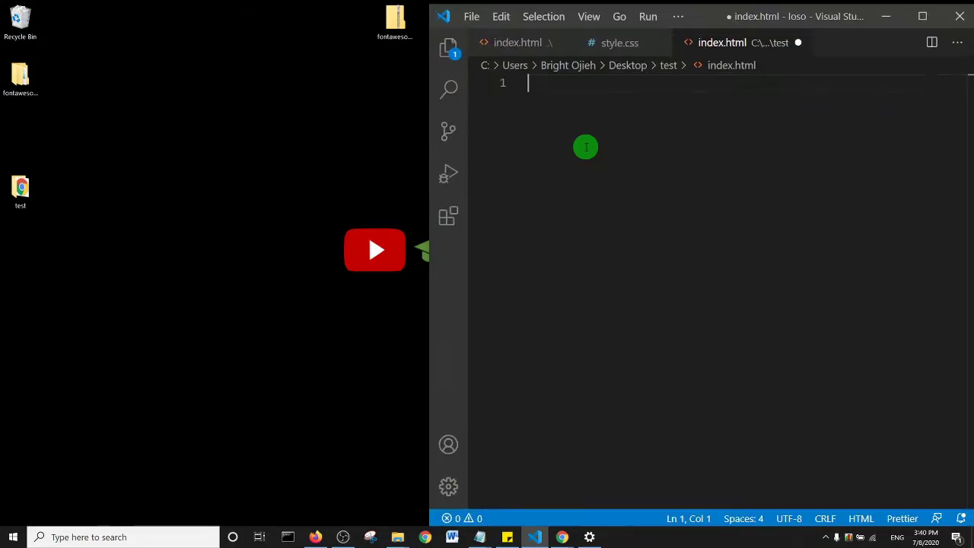
type("!")
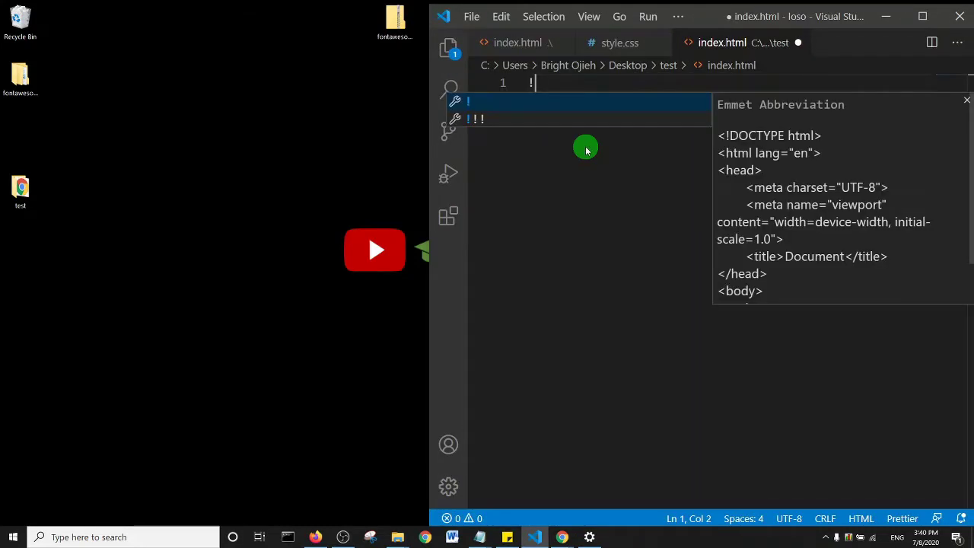
key("Tab")
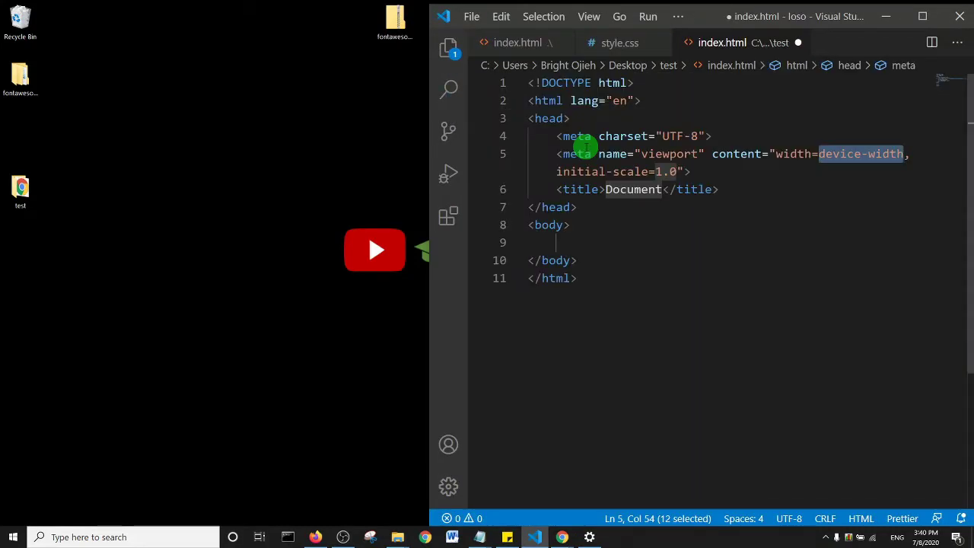
key("Tab")
key("Tab")
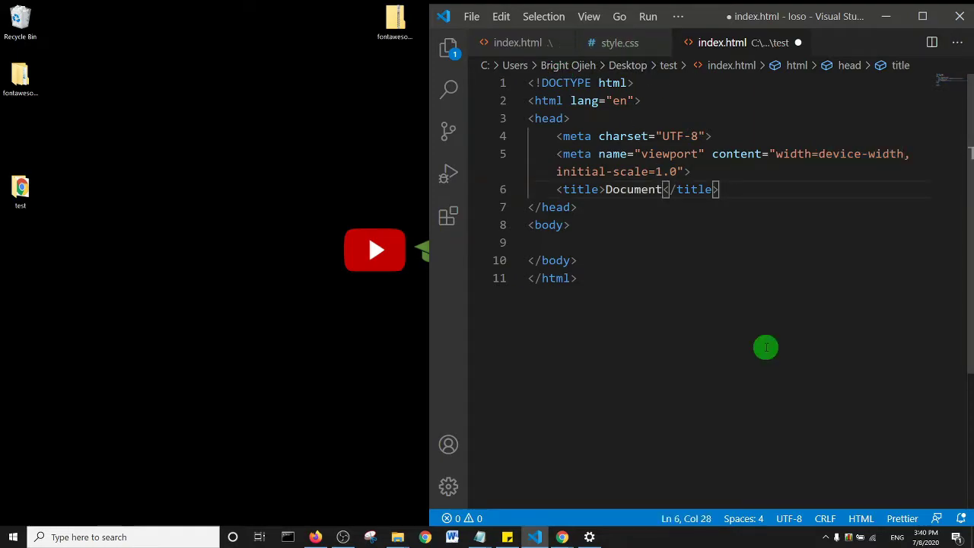
Add a stylesheet link to css/all.min.css below the title and save
key("End")
key("Return")
type("li")
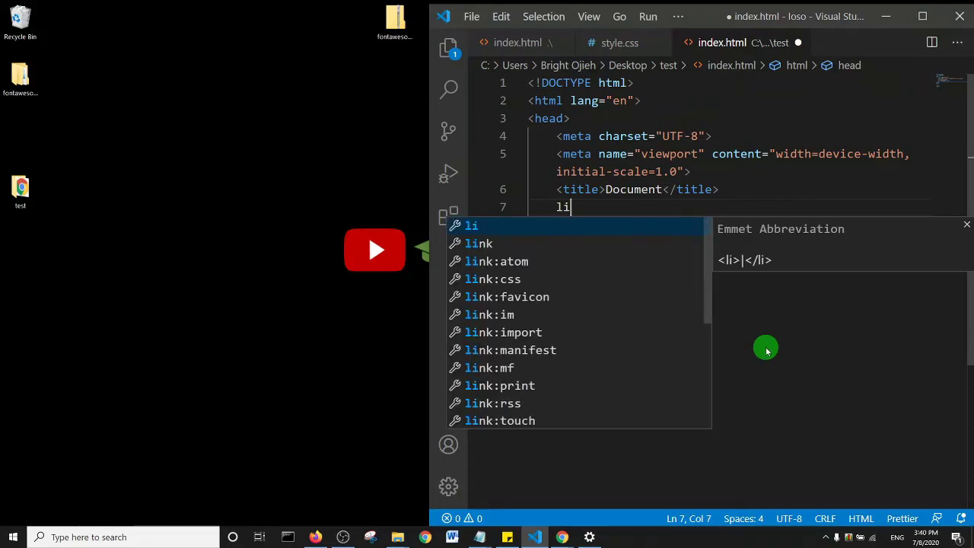
type("nk")
key("Tab")
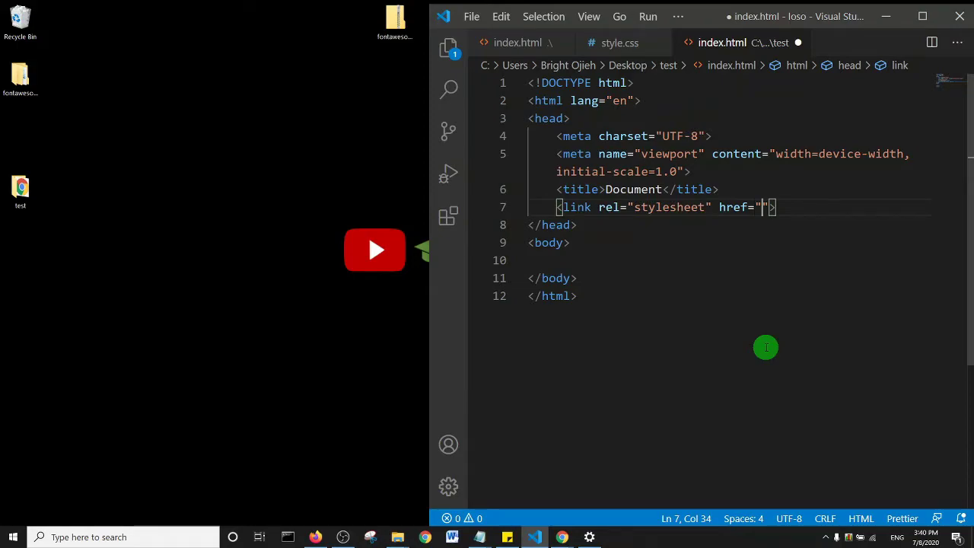
type("css/")
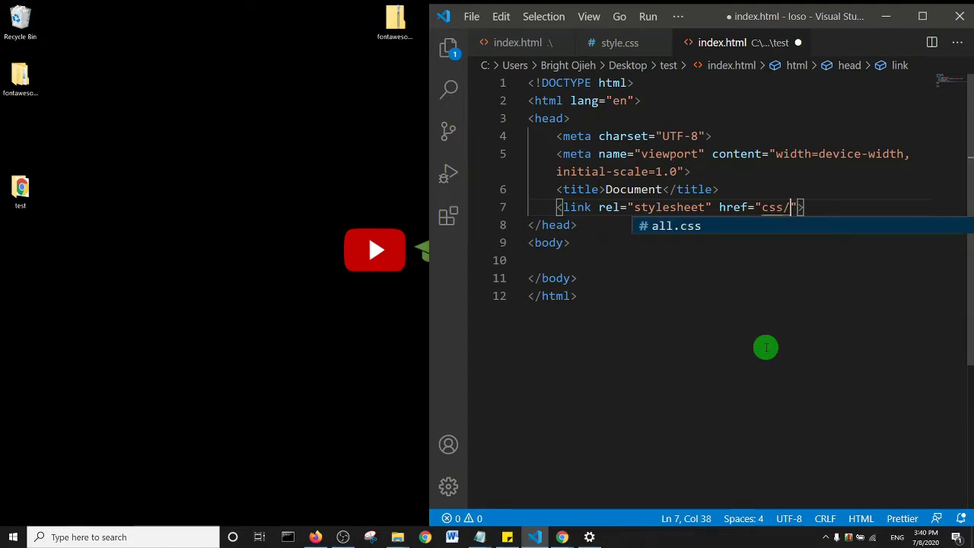
left_click(674, 226)
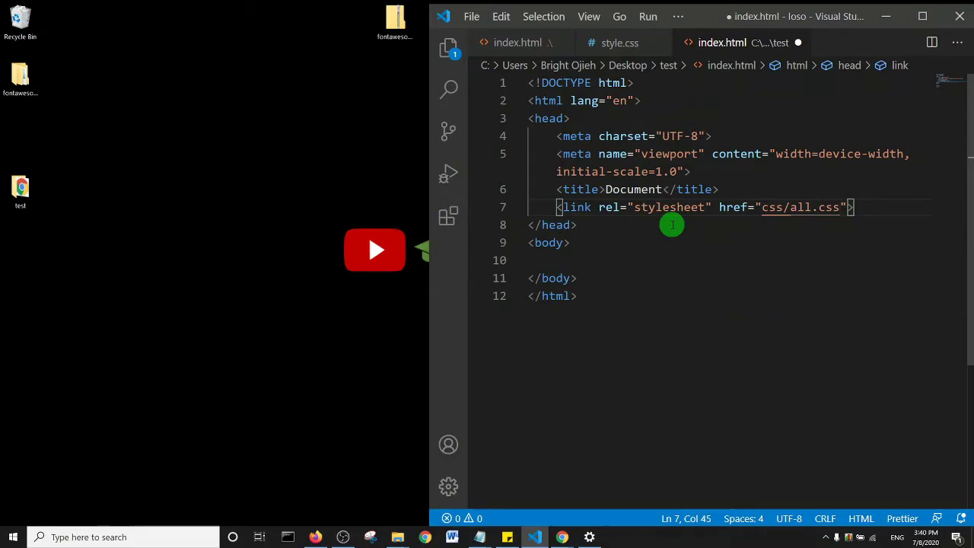
key("ctrl+s")
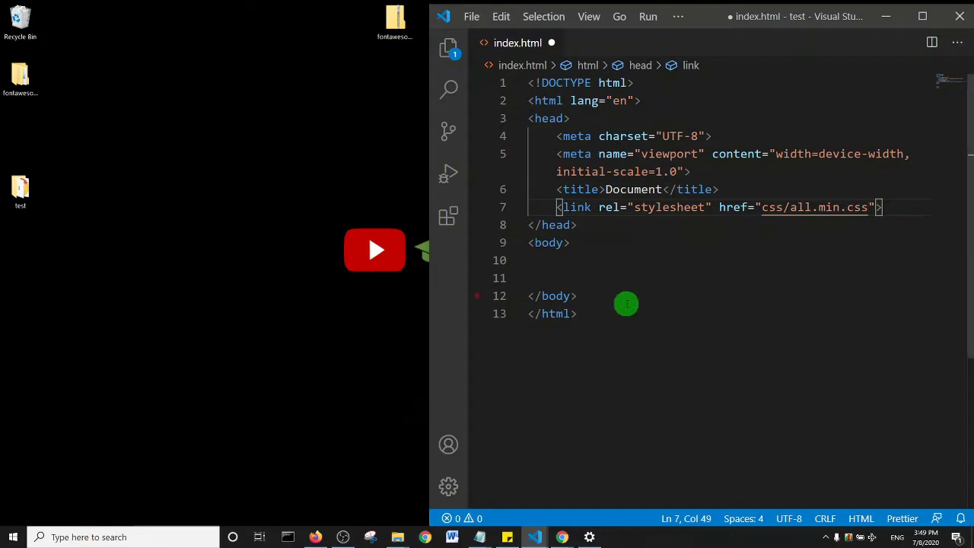
Open the js folder inside fontawesome-free-5.13.1-web in the desktop fontawesome folder
left_click(18, 78)
double_click(19, 77)
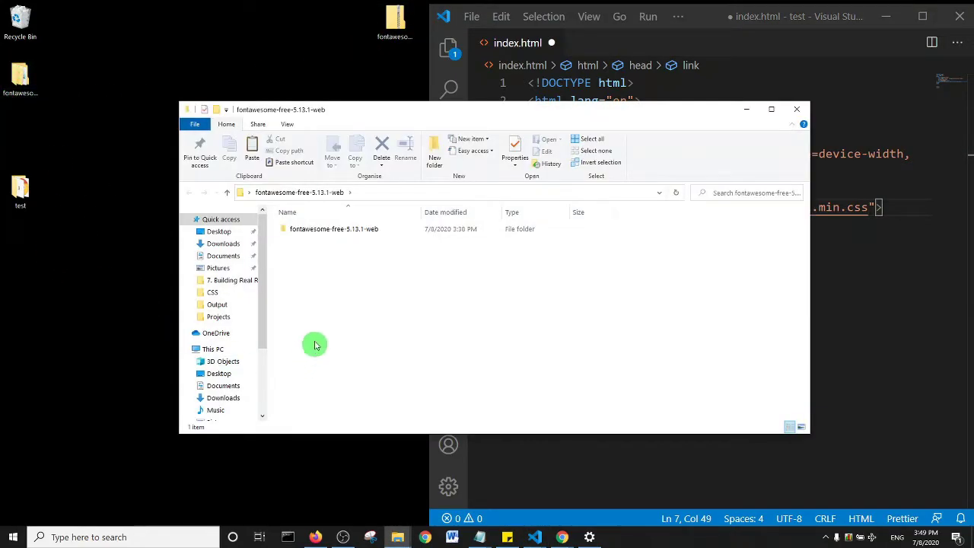
left_click(322, 230)
double_click(322, 230)
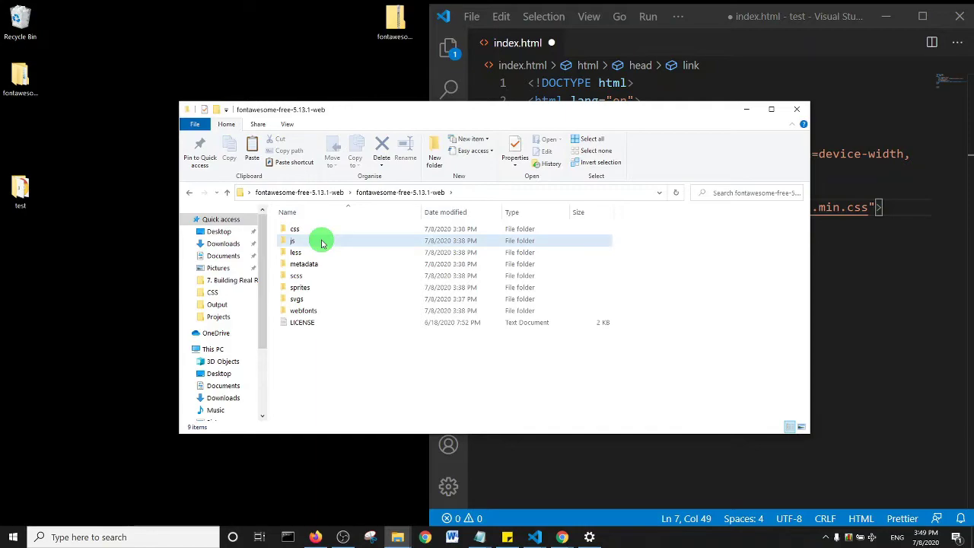
double_click(322, 242)
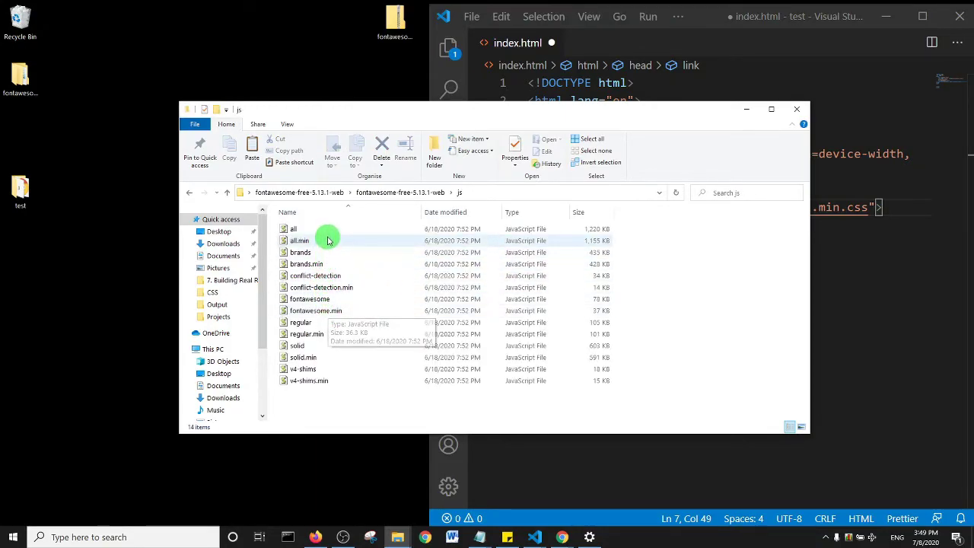
Copy the all JavaScript file and open the desktop test folder
left_click(331, 229)
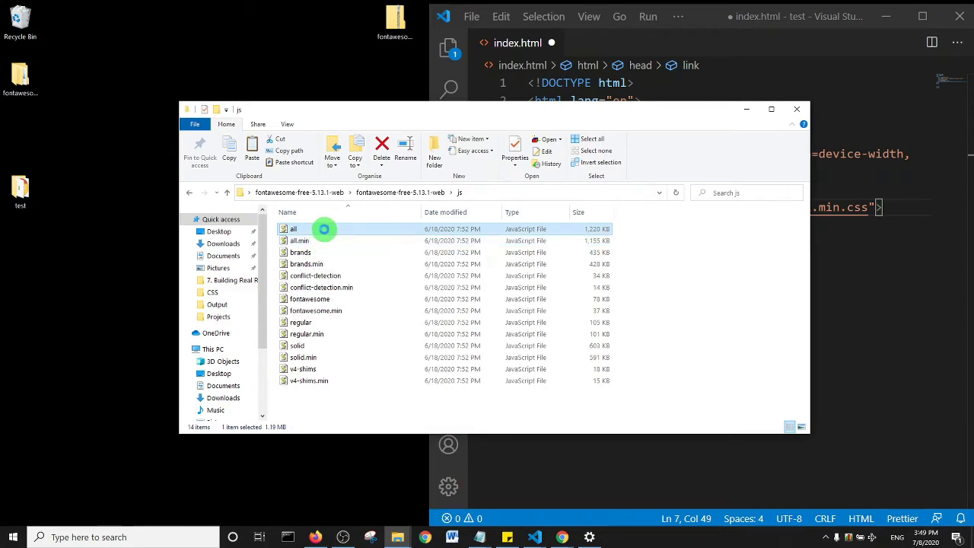
right_click(324, 229)
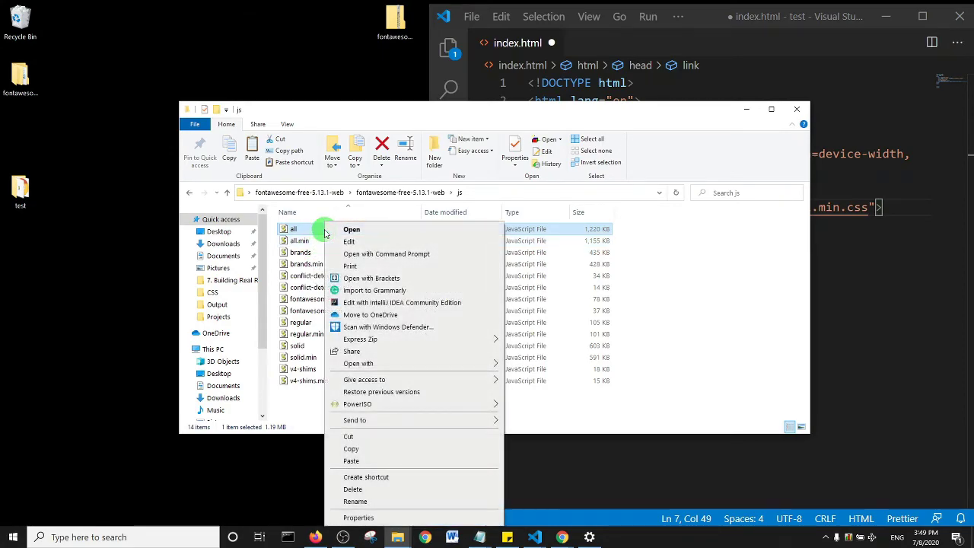
left_click(352, 449)
double_click(21, 190)
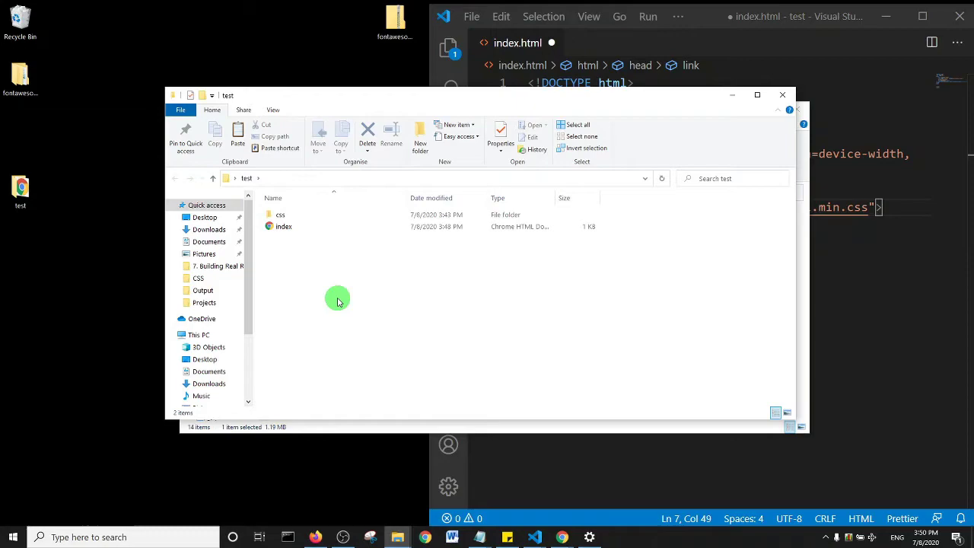
Create a js folder in test, paste the all script into it, and close both windows
key("ctrl+shift+n")
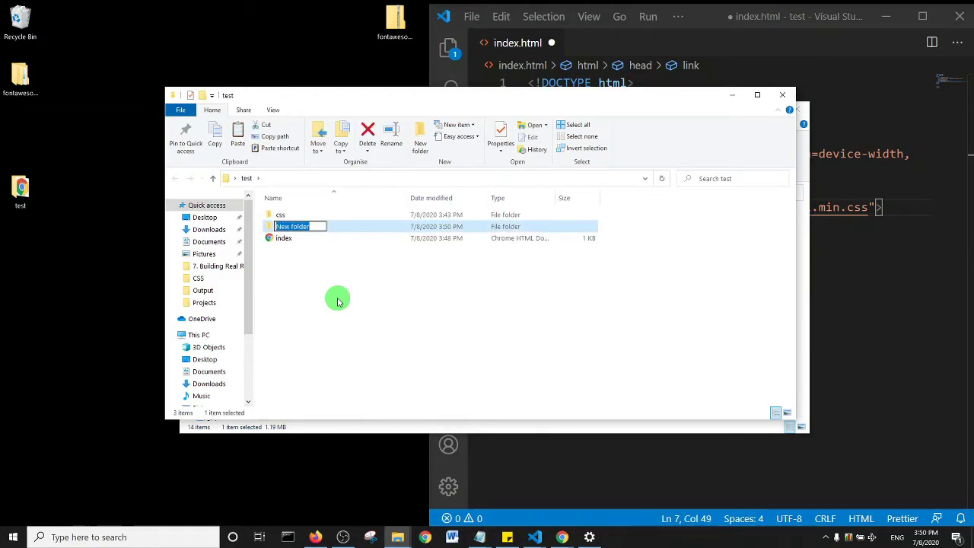
type("js")
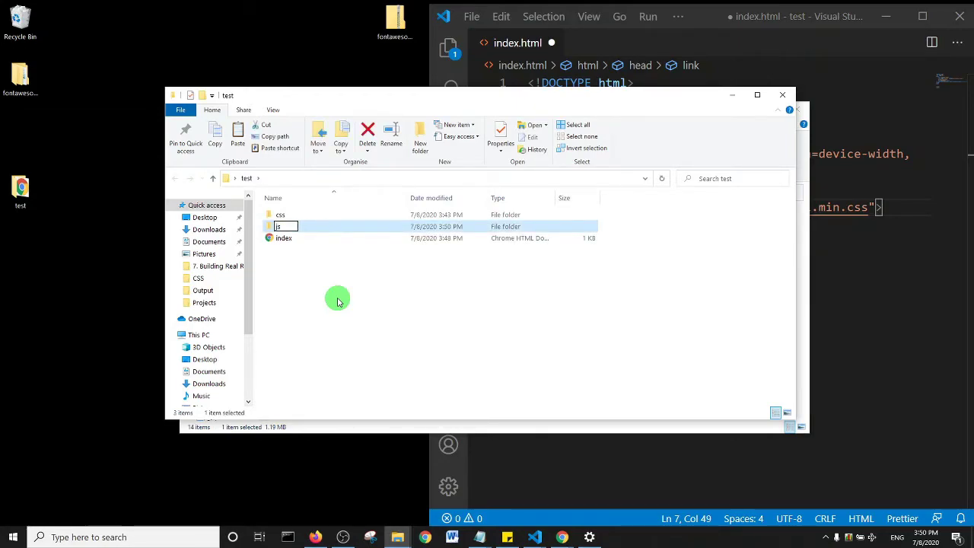
key("Return")
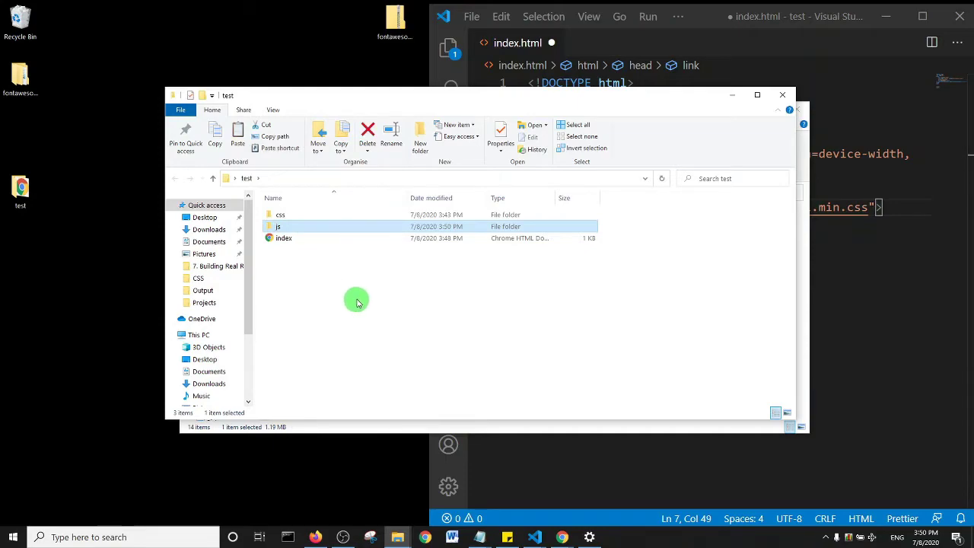
double_click(394, 228)
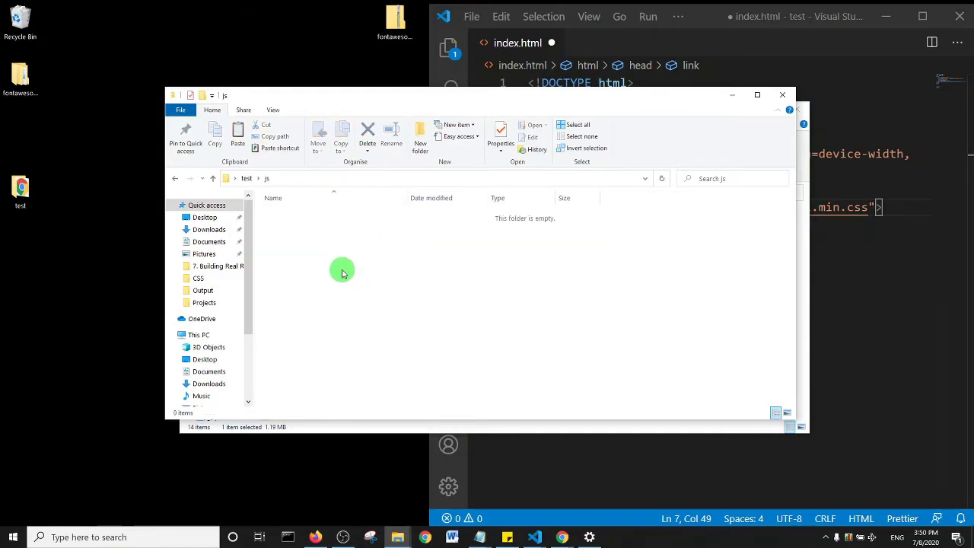
key("ctrl+v")
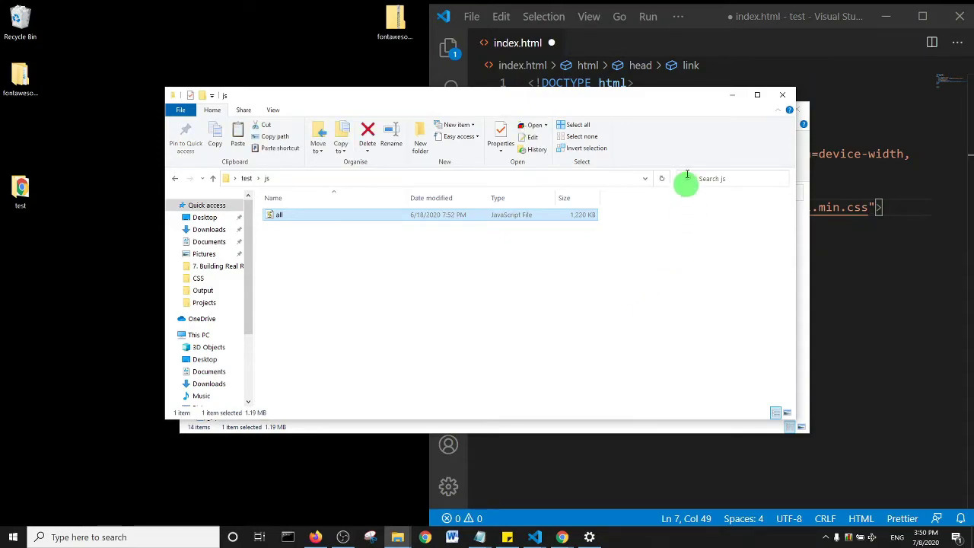
key("ctrl+w")
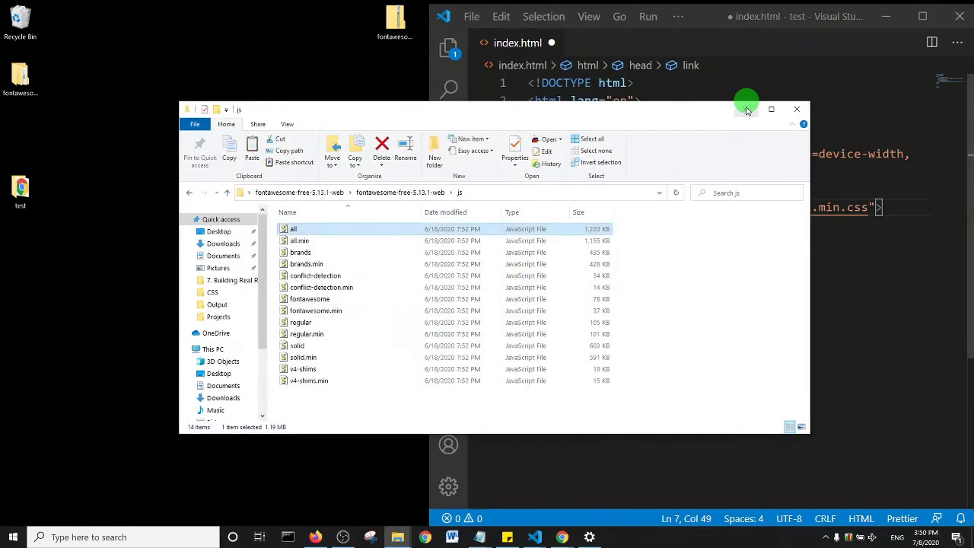
key("ctrl+w")
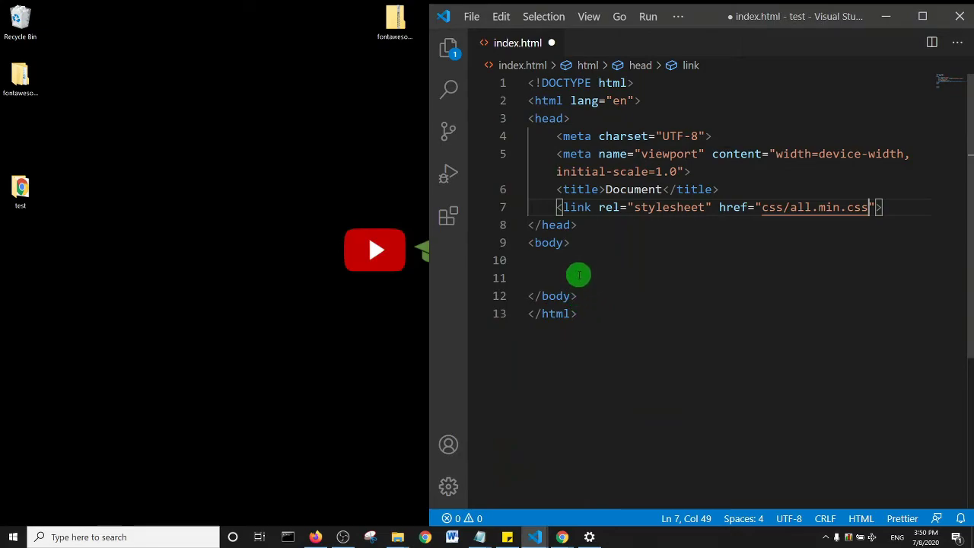
Add a <script src="js/all.js"> tag near the end of the body and save index.html
left_click(579, 277)
key("Return")
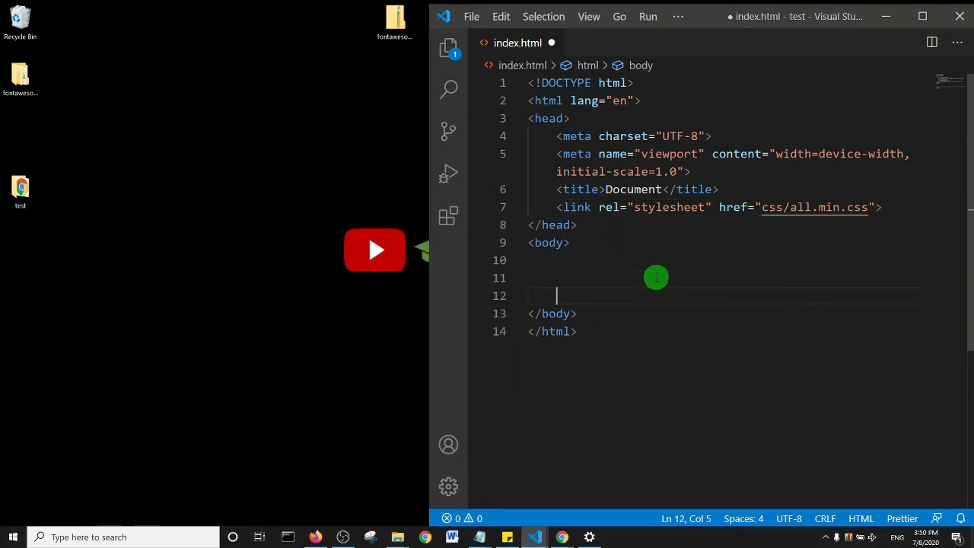
key("Return")
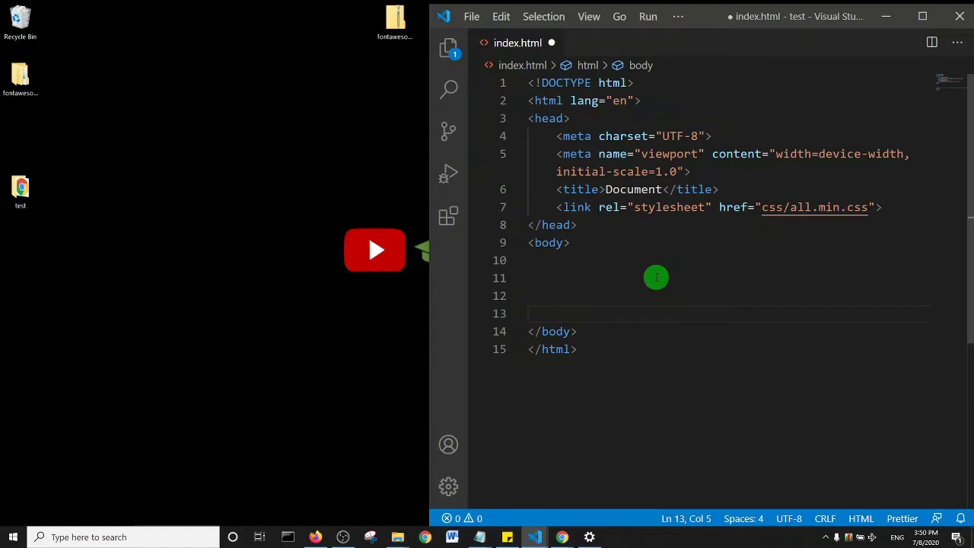
type("script")
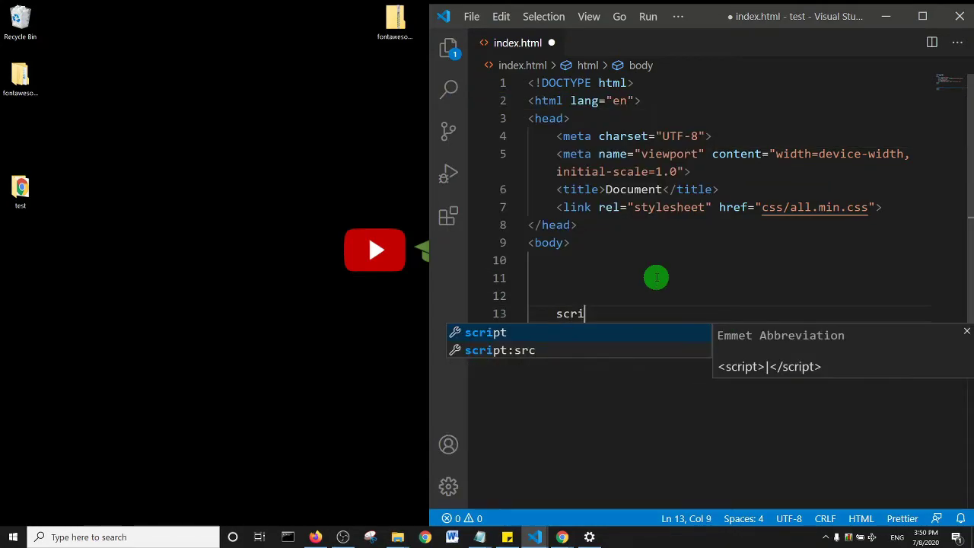
key("Tab")
key("Left")
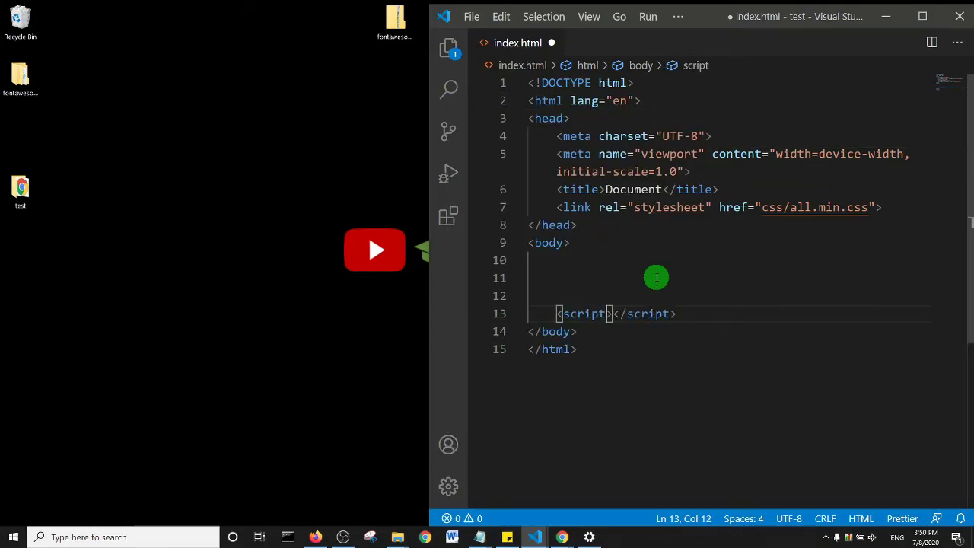
type("src")
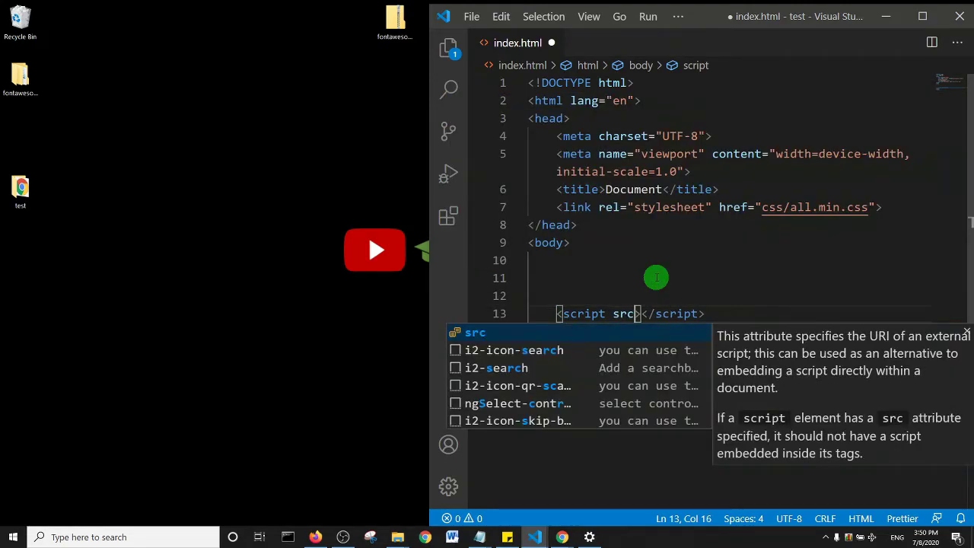
key("Return")
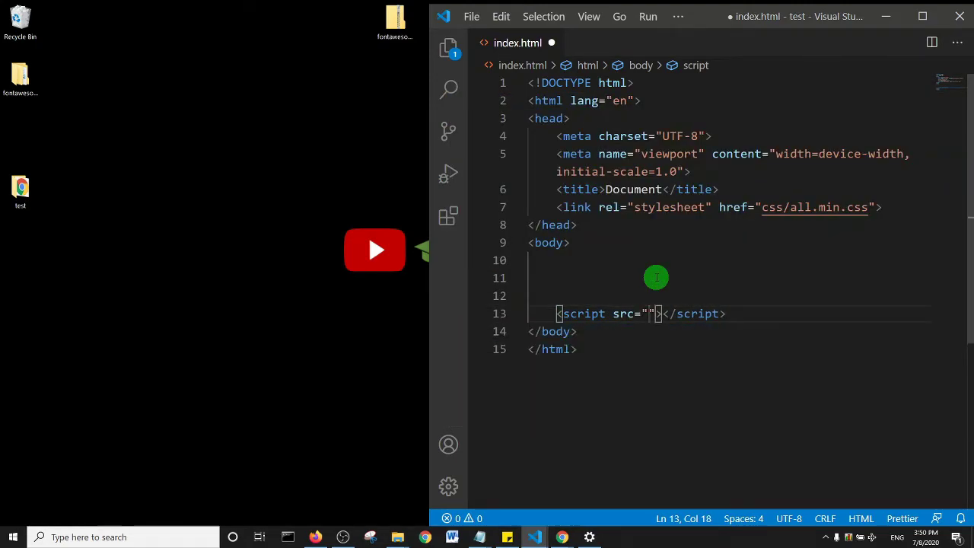
type("js")
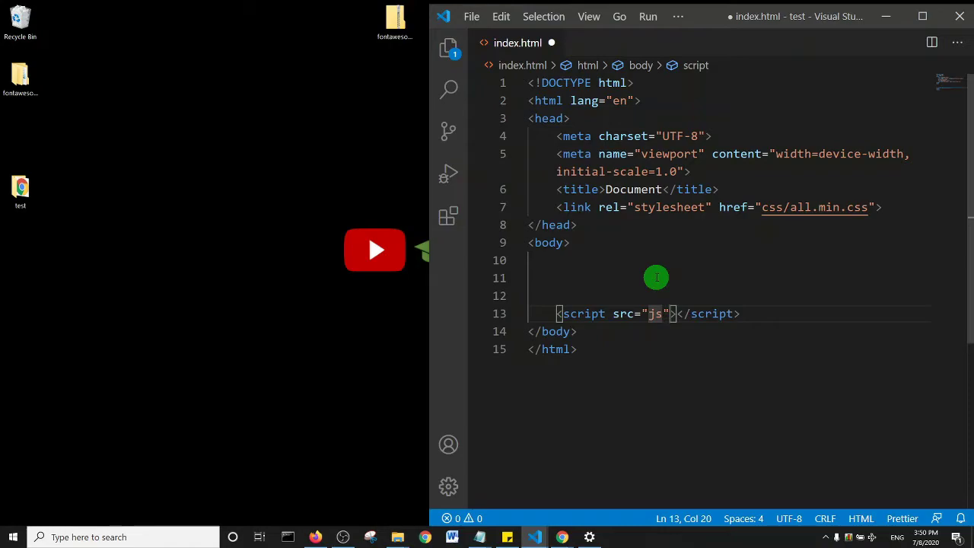
type("/")
key("Return")
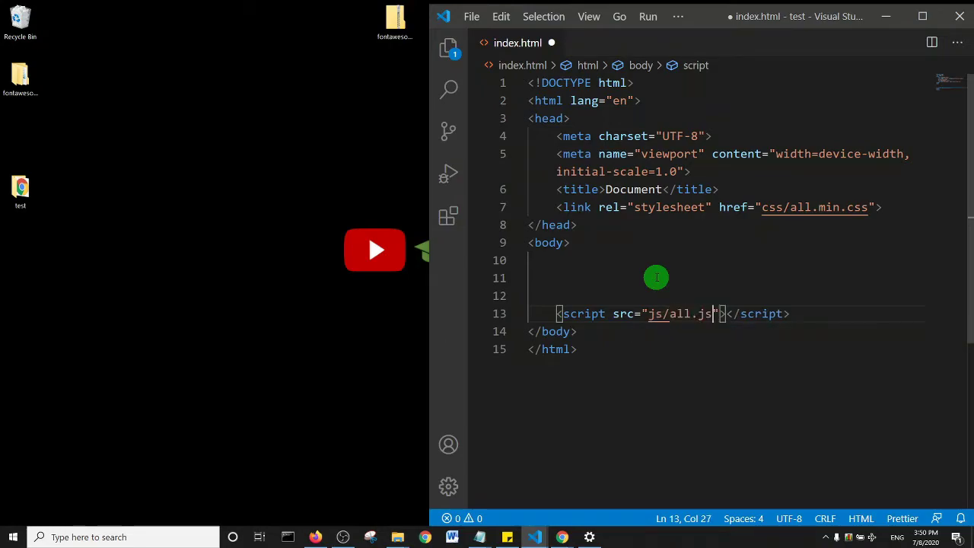
key("ctrl+s")
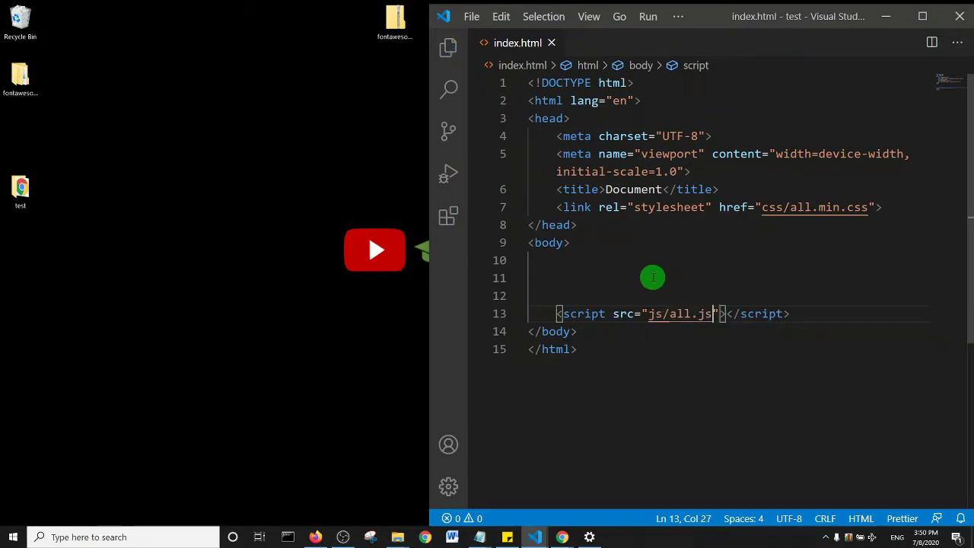
left_click(563, 537)
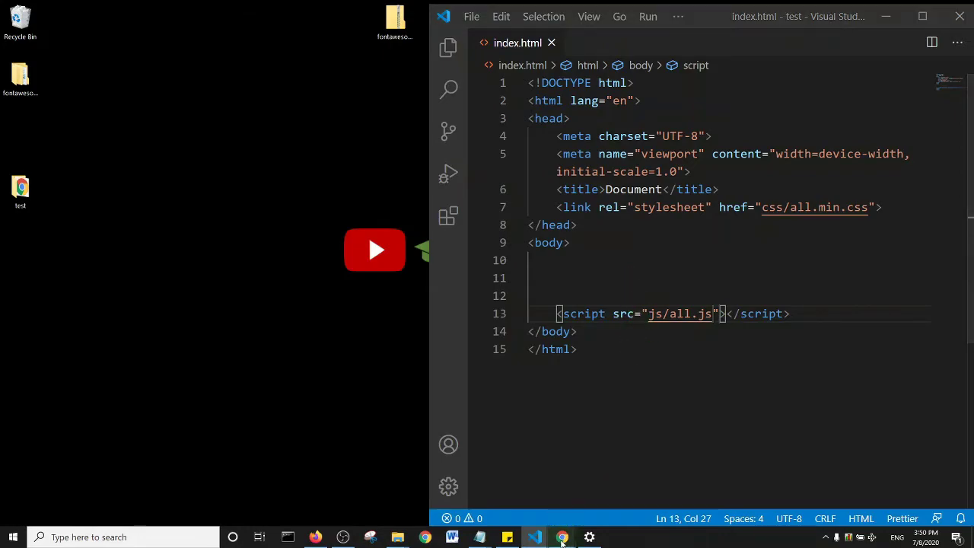
Filter the Font Awesome gallery to free icons and open accessible-icon in a new tab
left_click(502, 494)
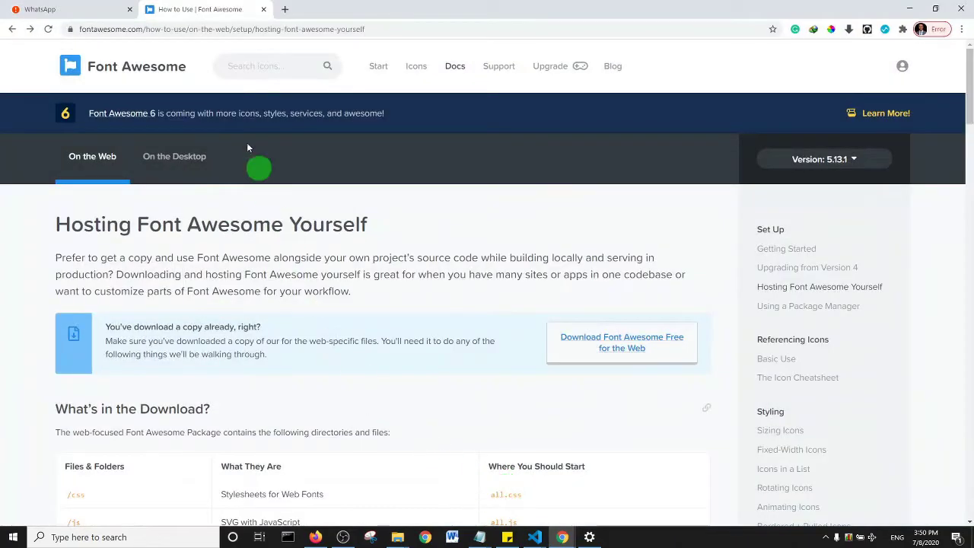
left_click(418, 67)
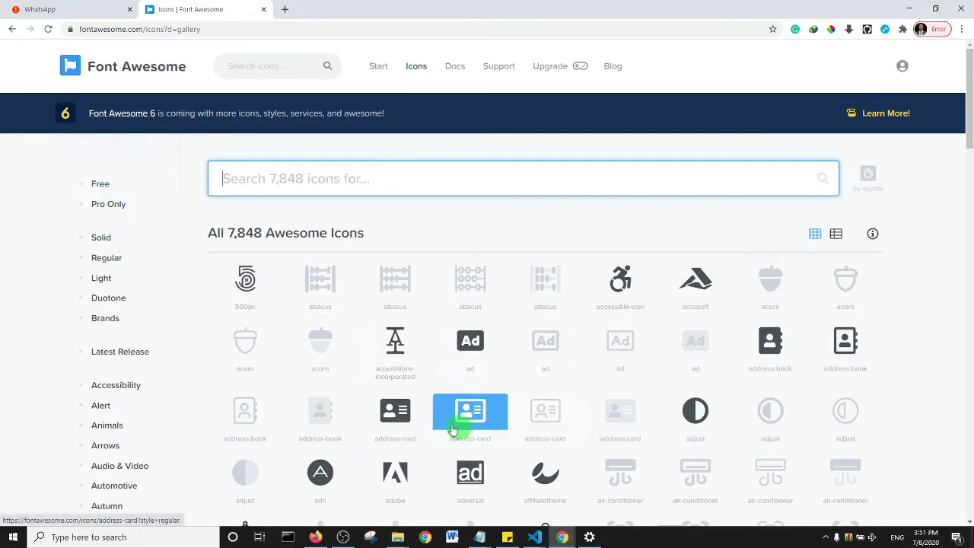
left_click(105, 188)
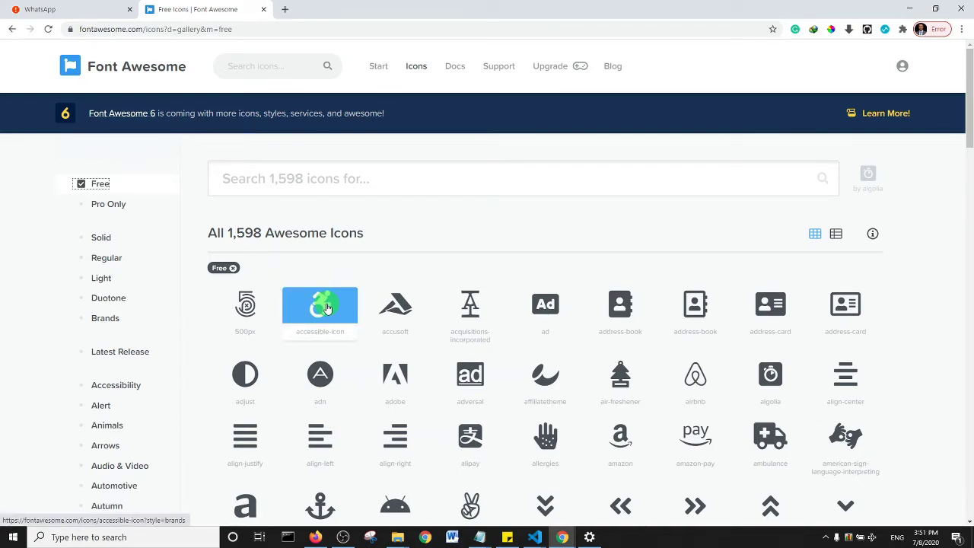
right_click(327, 308)
left_click(377, 313)
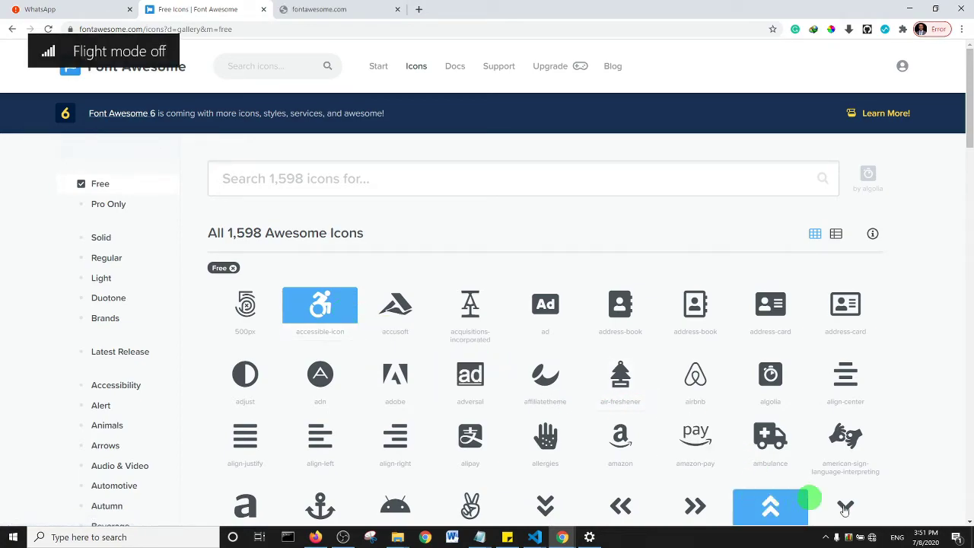
Reconnect the computer to the Wi-Fi network
left_click(872, 537)
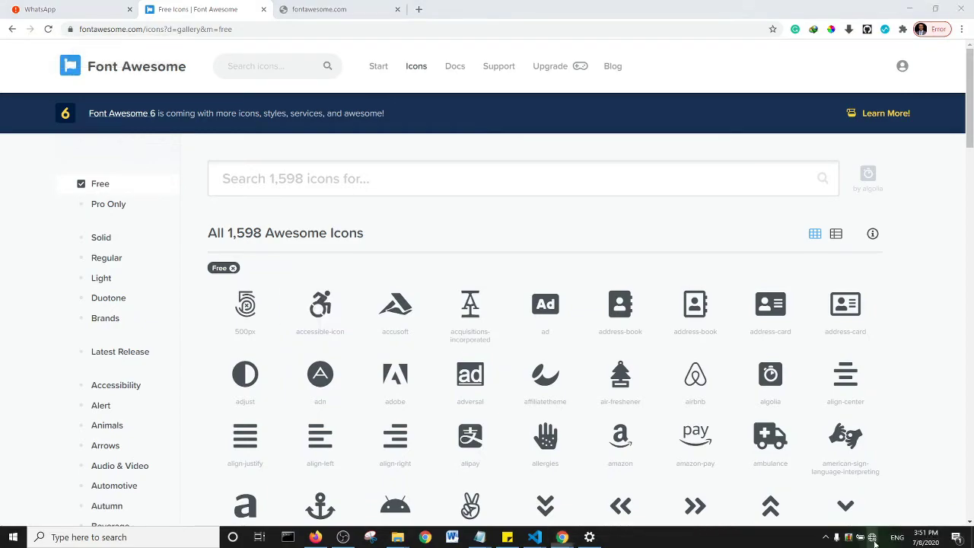
left_click(834, 235)
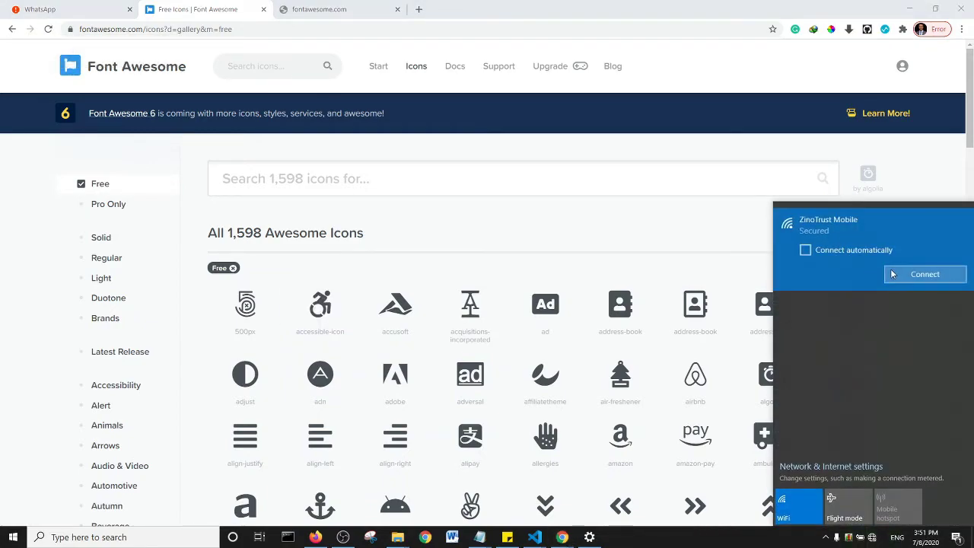
left_click(925, 272)
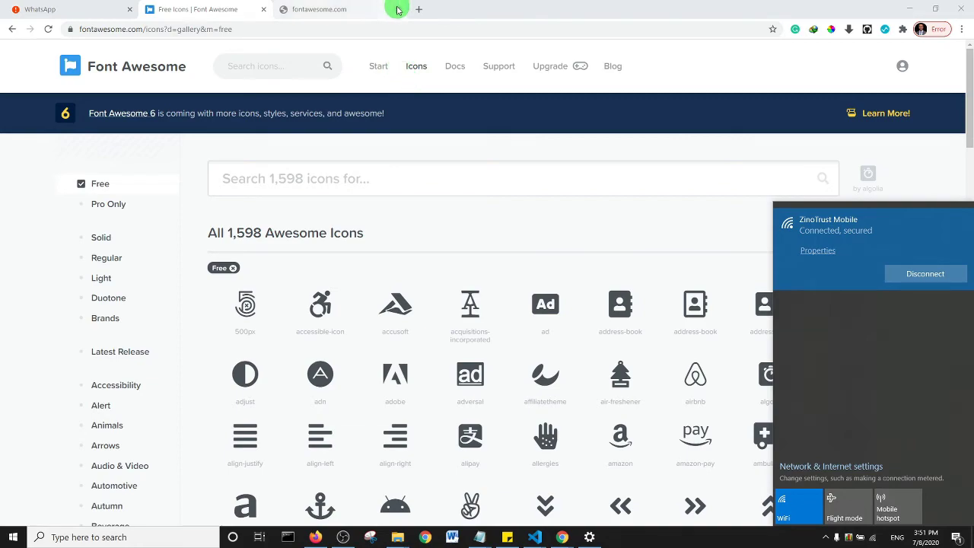
Close the failed tab and reopen the accessible-icon page in a new tab
left_click(397, 9)
right_click(312, 308)
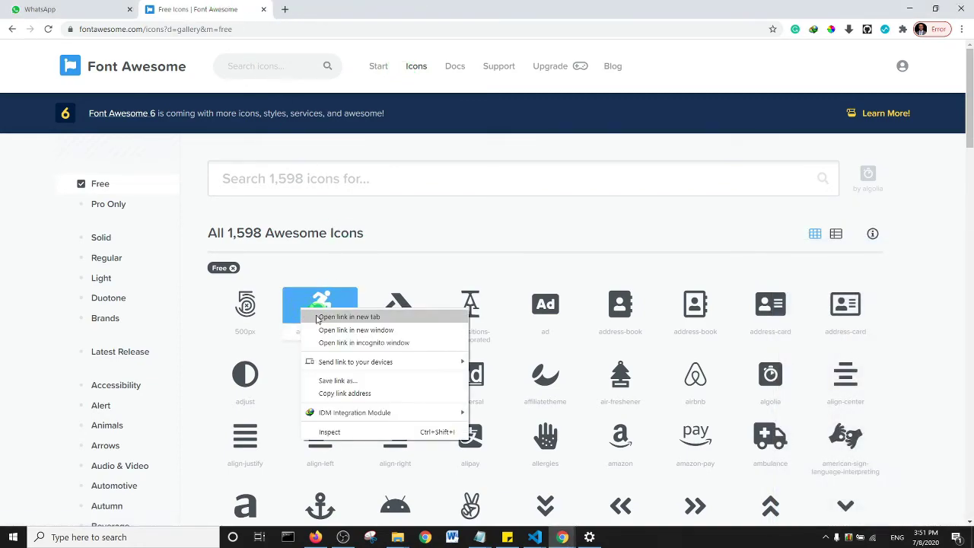
left_click(348, 316)
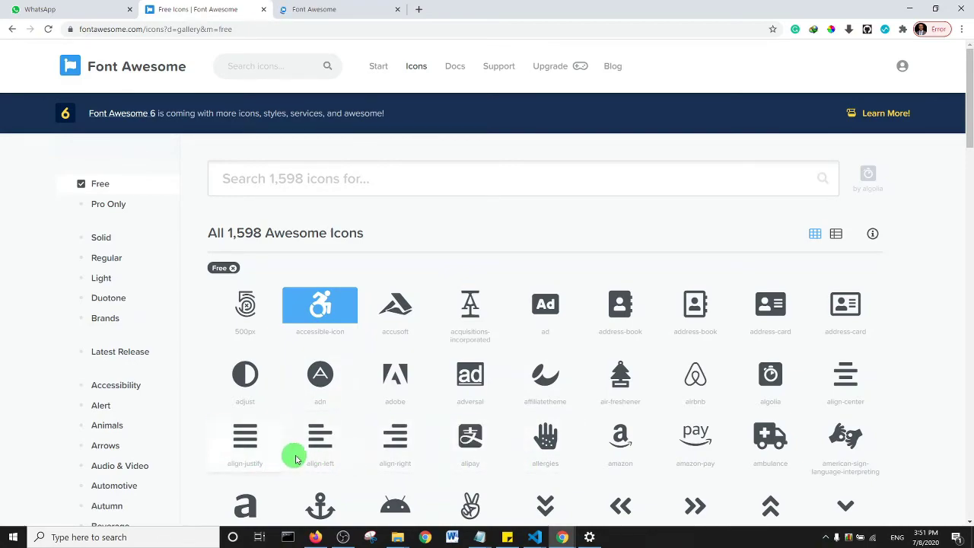
Open align-justify in a new tab, then copy the accessible-icon HTML snippet
left_click(244, 449)
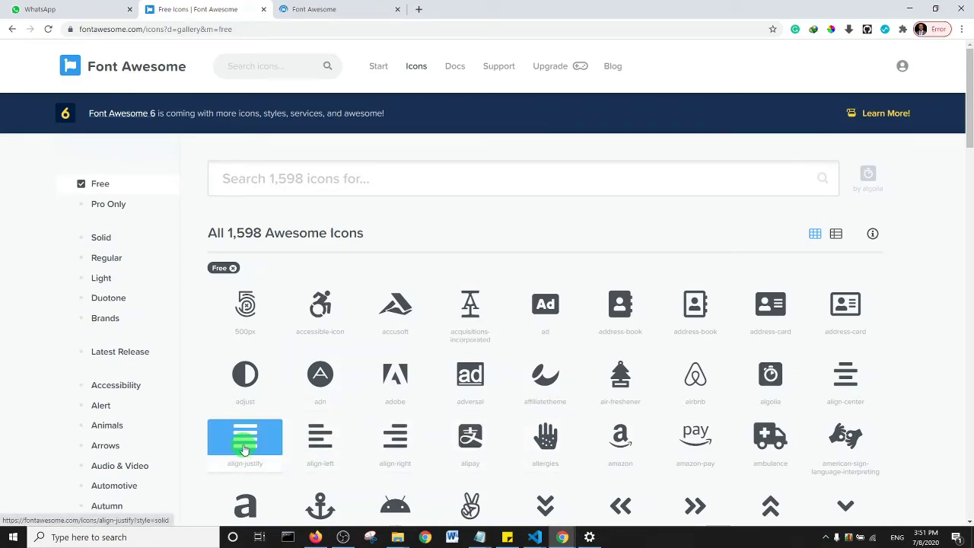
right_click(252, 310)
left_click(277, 321)
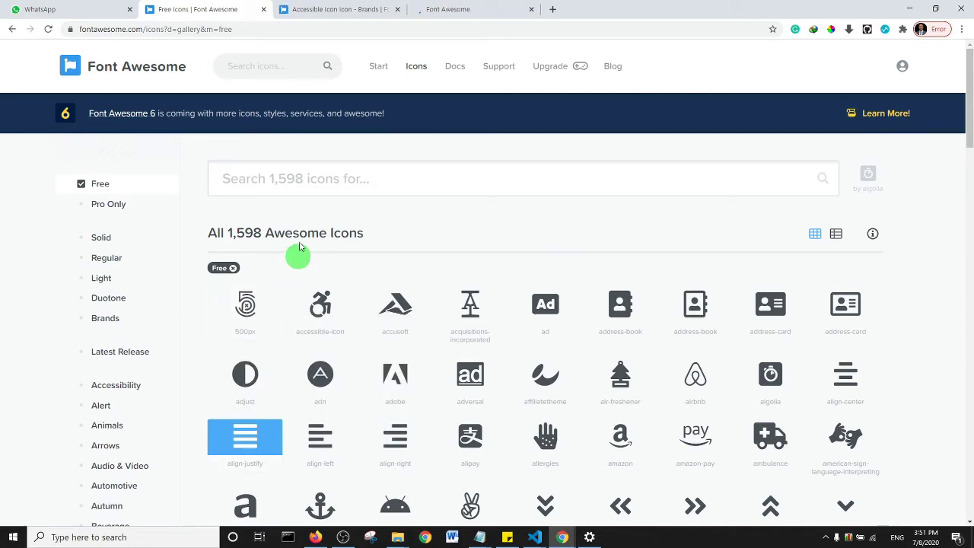
left_click(346, 9)
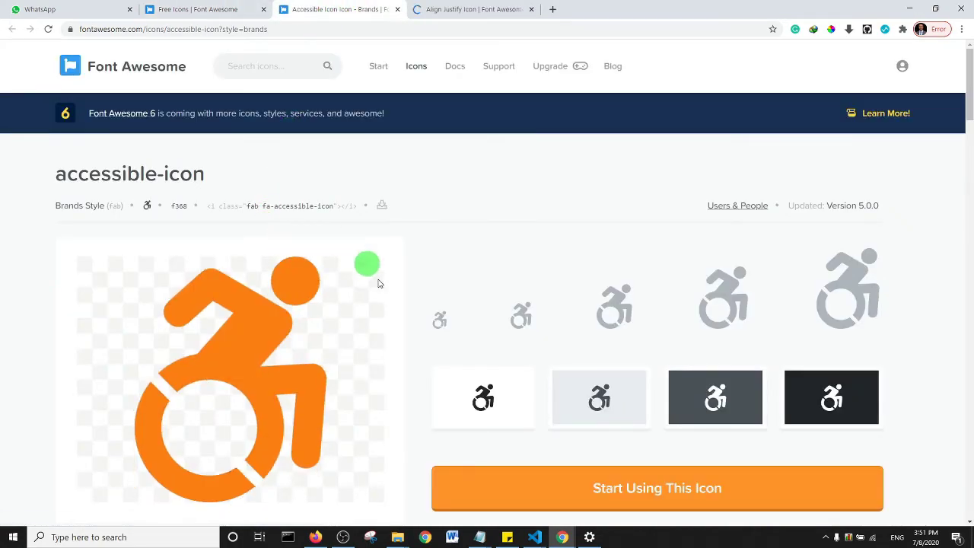
left_click(278, 207)
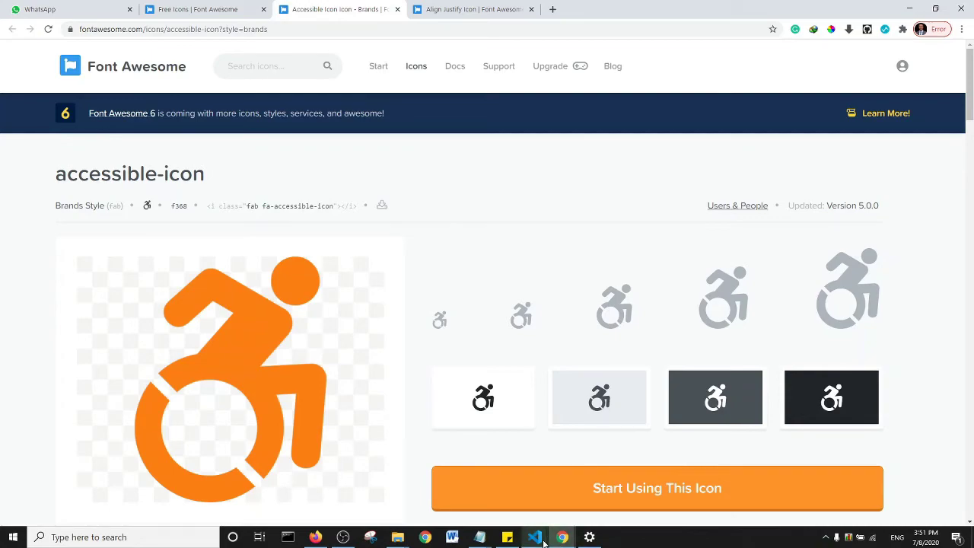
Paste the accessible-icon element on a new line after the body tag
mouse_move(535, 537)
left_click(499, 490)
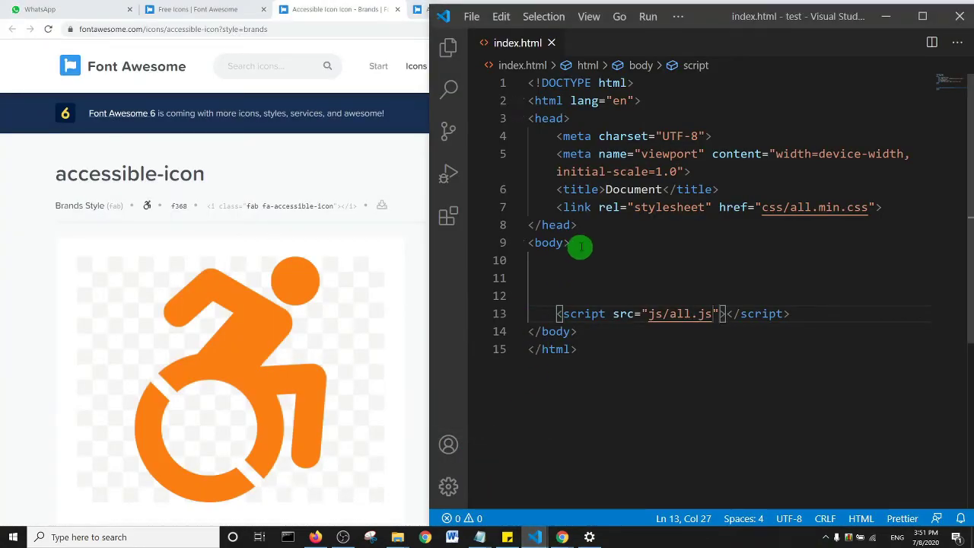
left_click(570, 243)
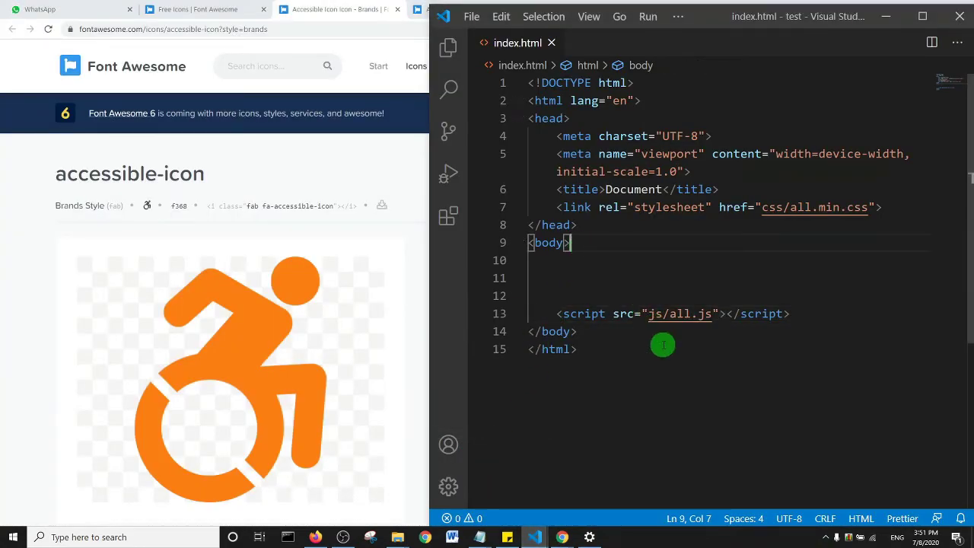
key("Return")
key("Return")
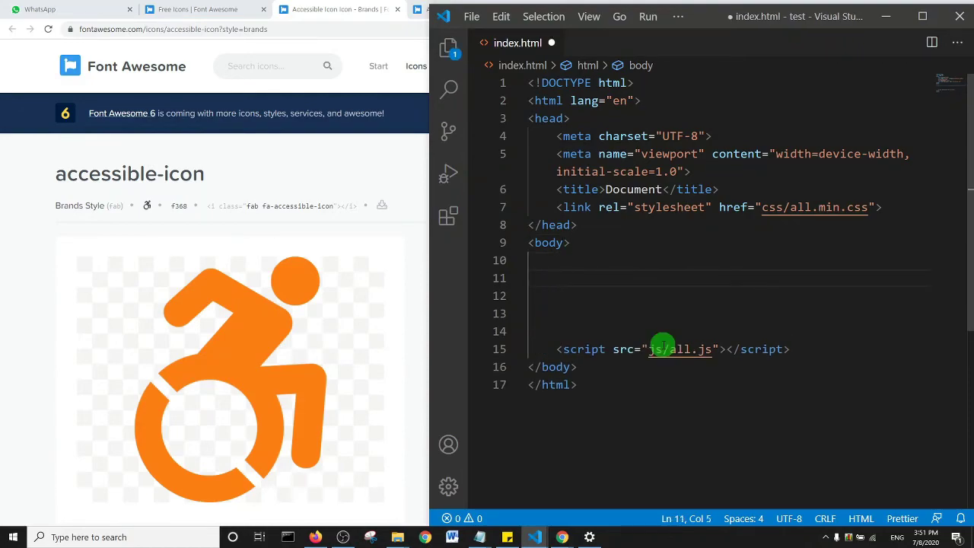
key("ctrl+v")
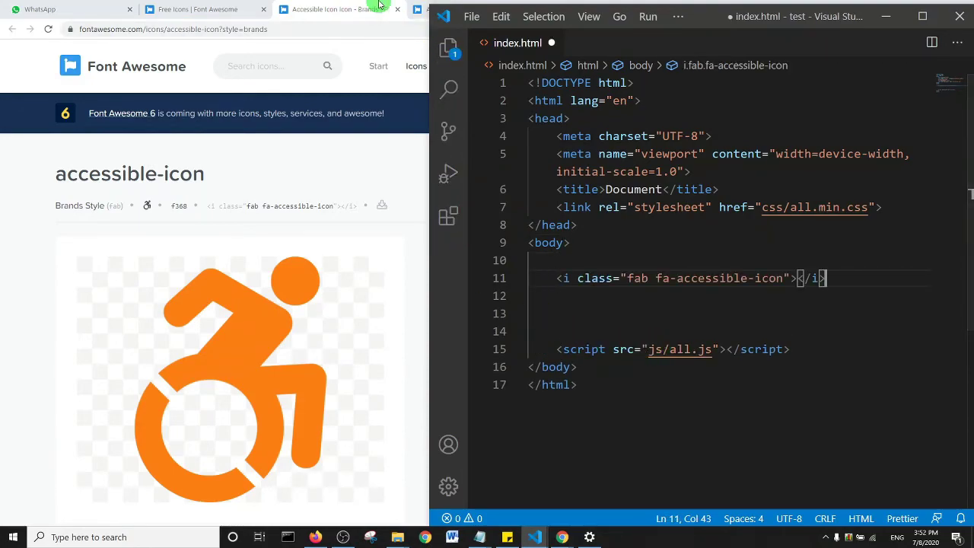
Copy the align-justify snippet, paste it below the accessible-icon element, and save
left_click(379, 6)
left_click(472, 9)
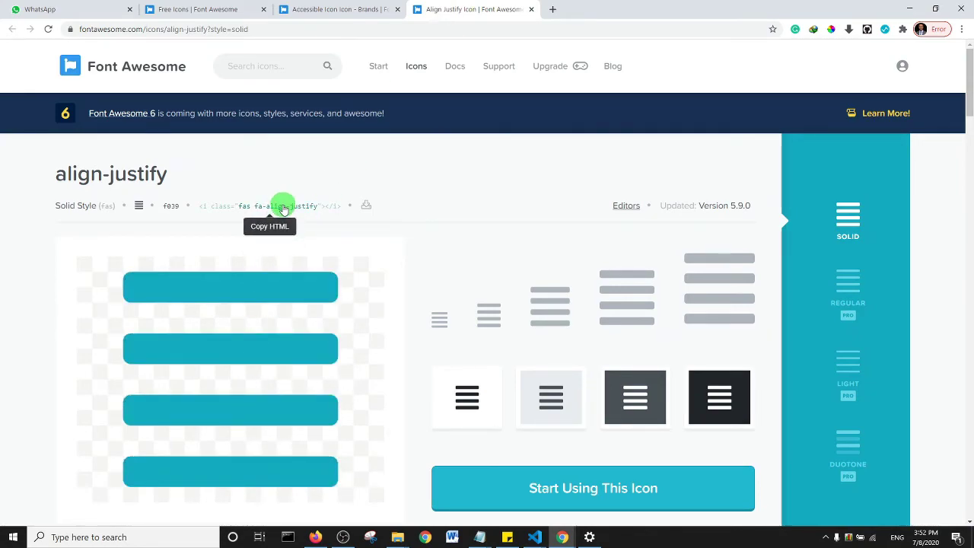
left_click(283, 207)
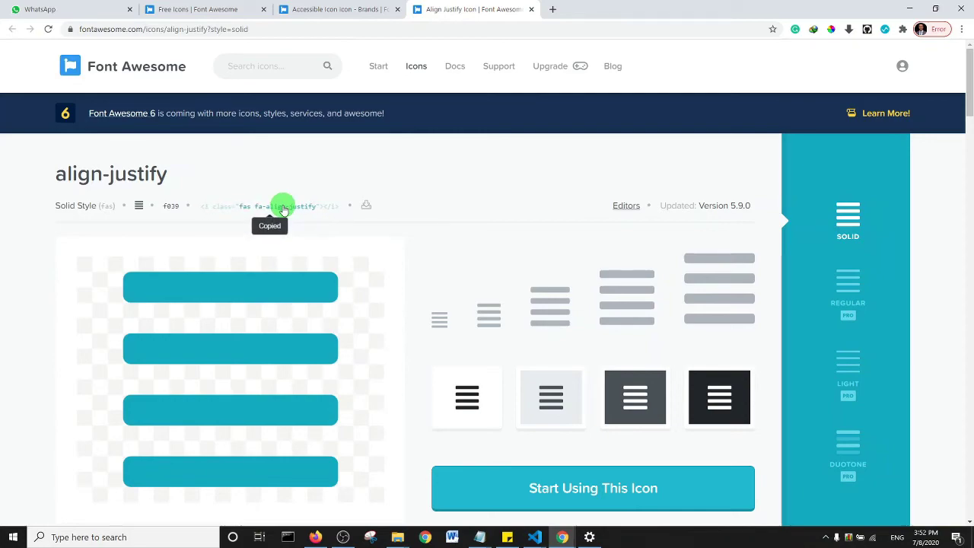
key("alt+Tab")
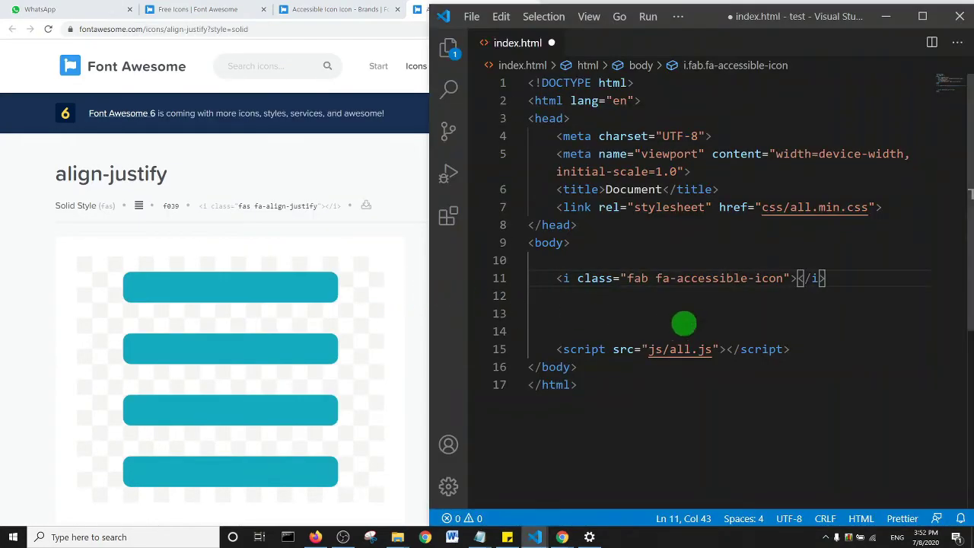
key("Return")
key("Return")
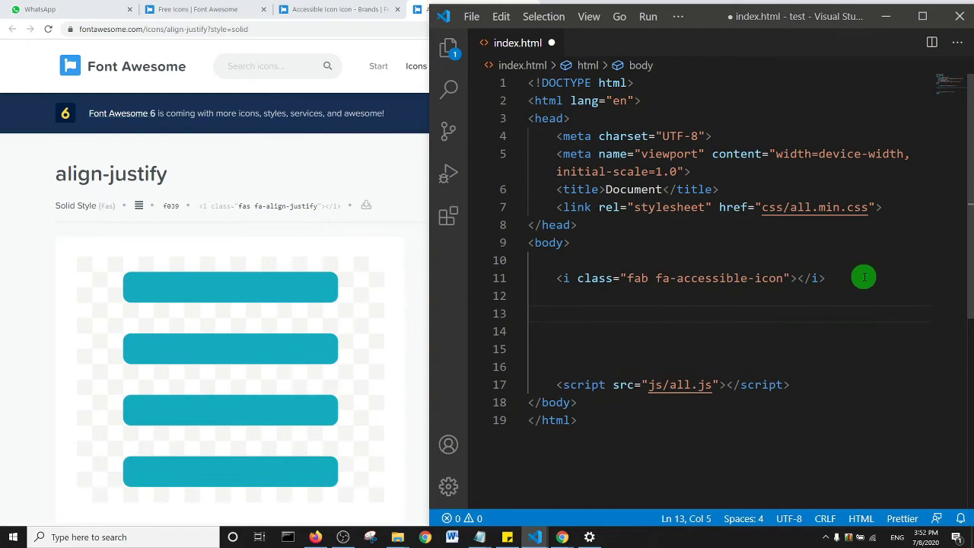
key("ctrl+v")
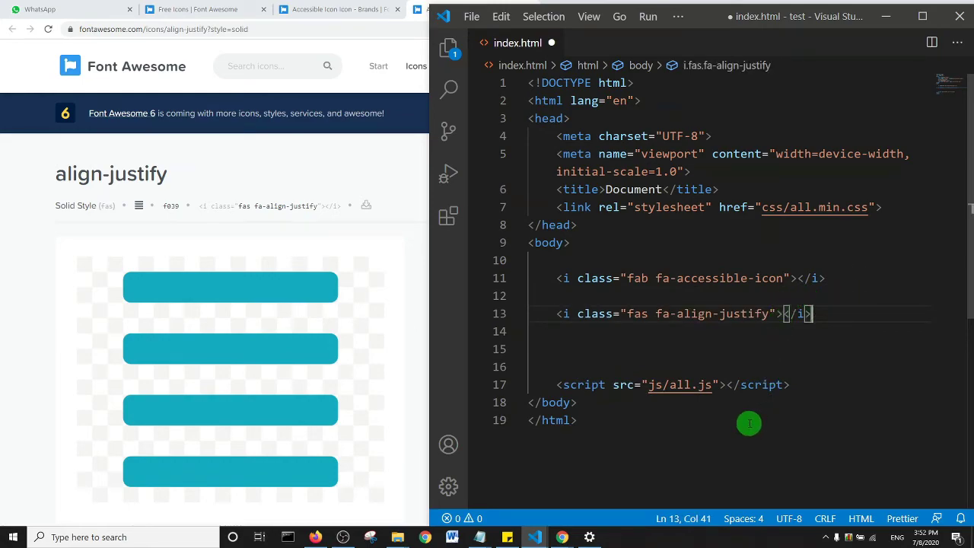
key("ctrl+s")
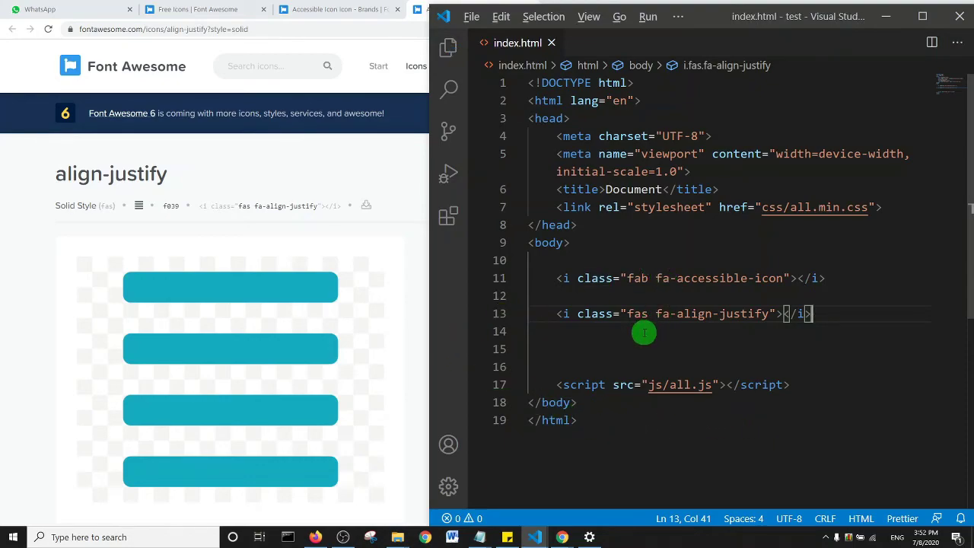
View the local index.html page in Chrome, zoomed in to show both icons
key("alt+Tab")
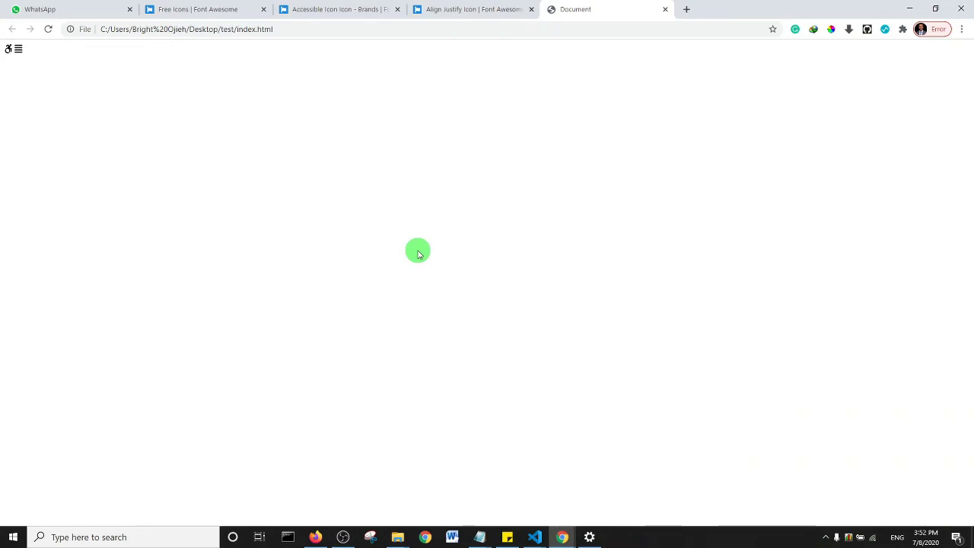
key("ctrl+plus")
key("ctrl+plus")
key("ctrl+plus")
key("ctrl+plus")
key("ctrl+plus")
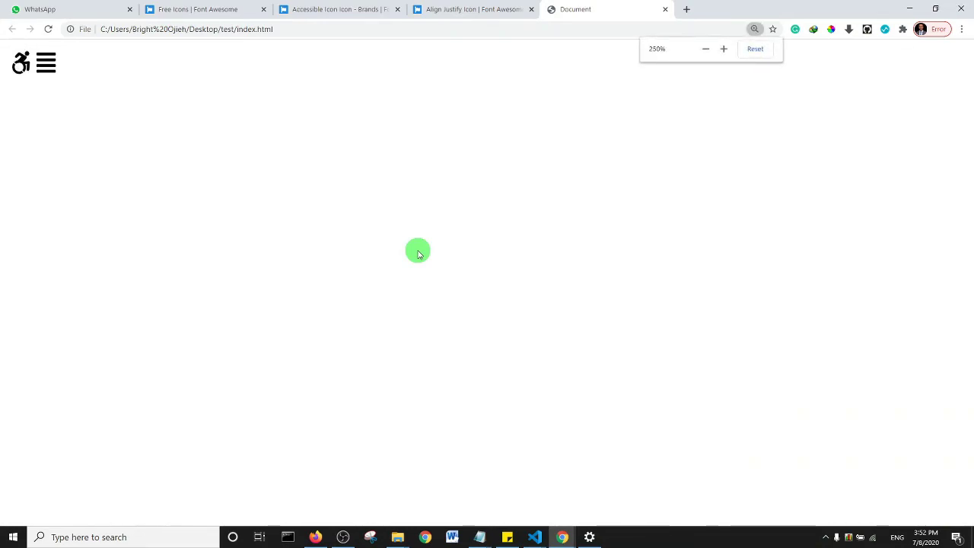
key("ctrl+plus")
key("ctrl+plus")
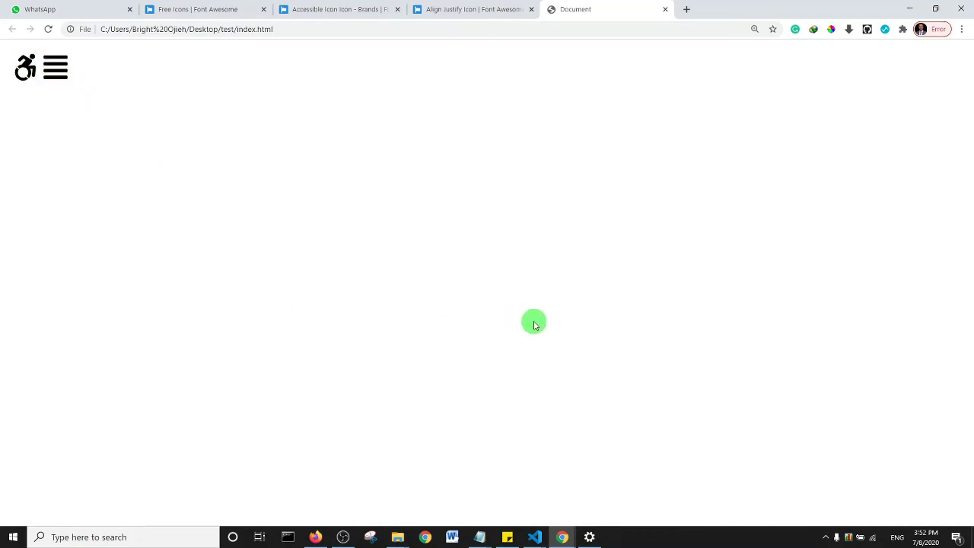
Disconnect from Wi-Fi and bring Visual Studio Code back to the front
left_click(873, 537)
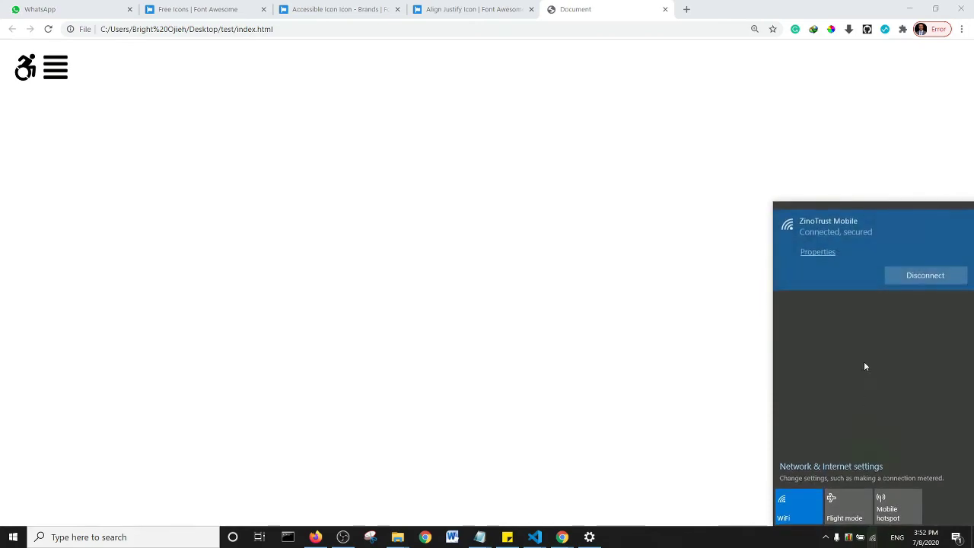
left_click(924, 274)
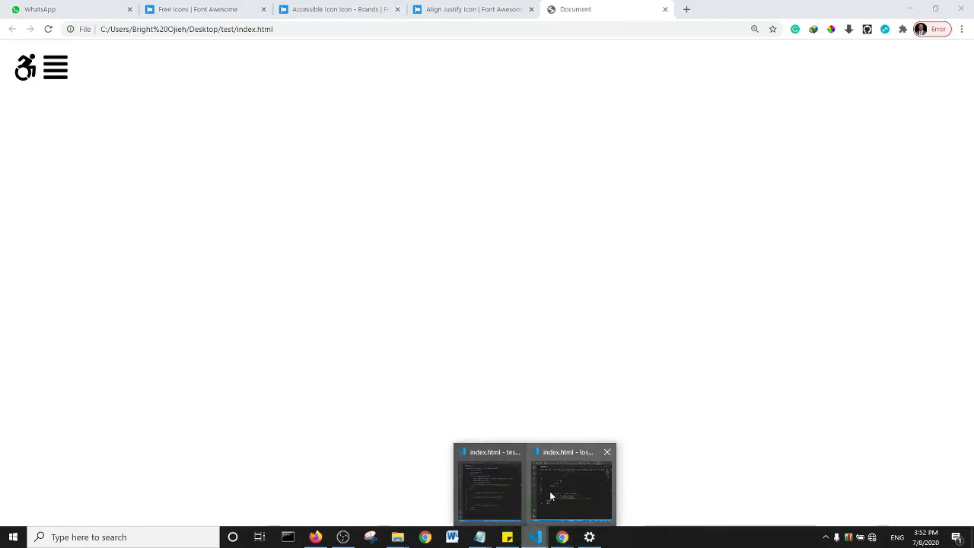
left_click(486, 489)
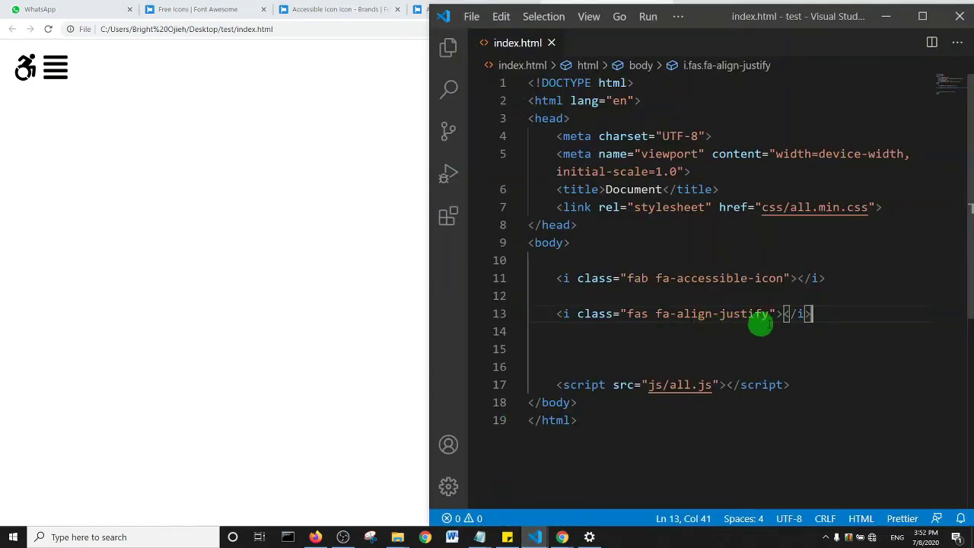